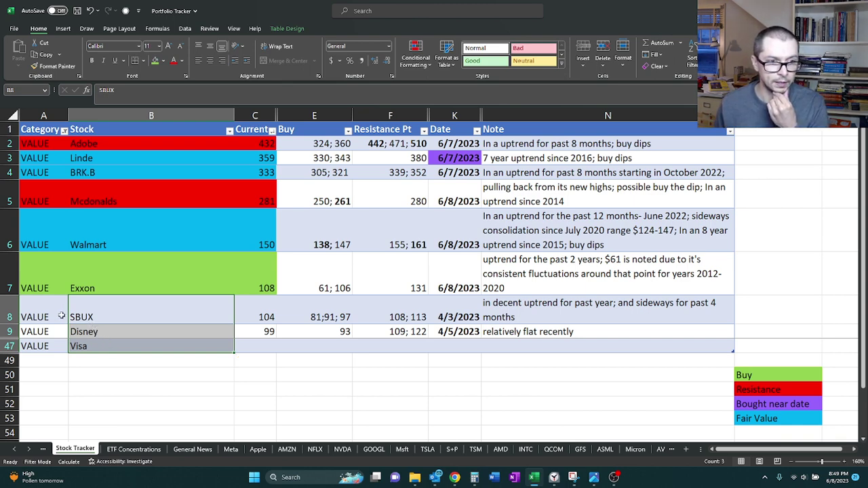
Step: Review the SBUX row in the stock tracker, including its buy levels and note
left_click_drag(61, 316, 519, 319)
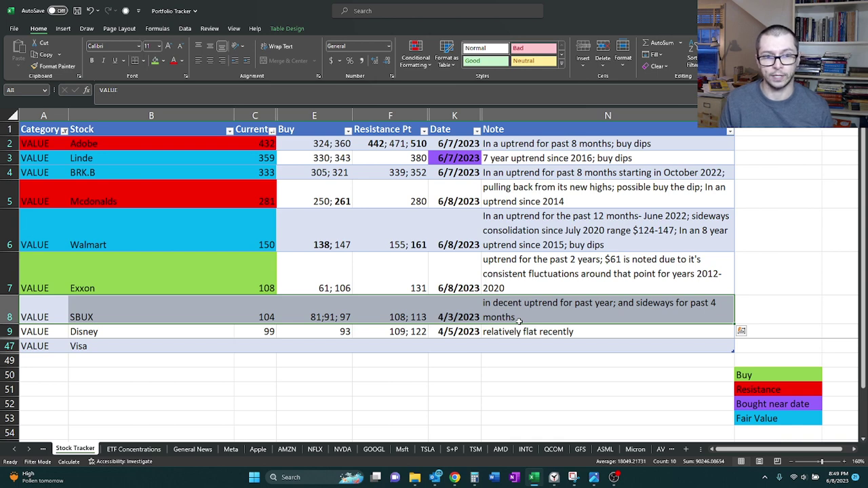
left_click(337, 318)
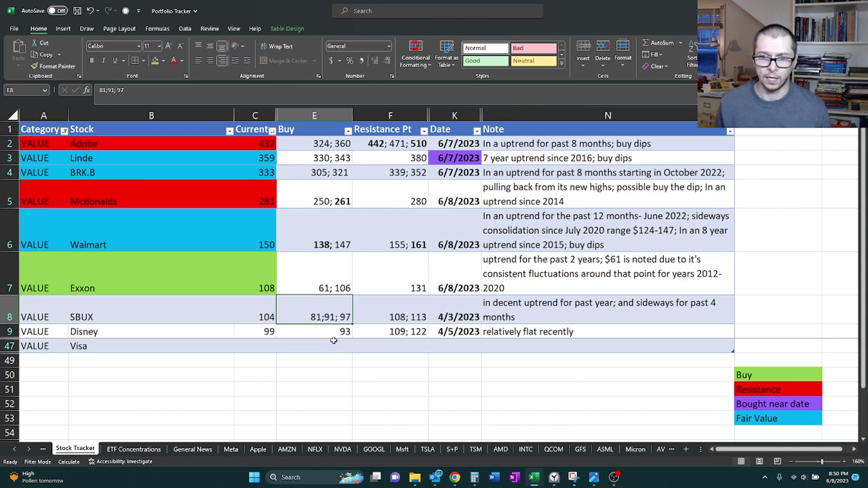
left_click(529, 307)
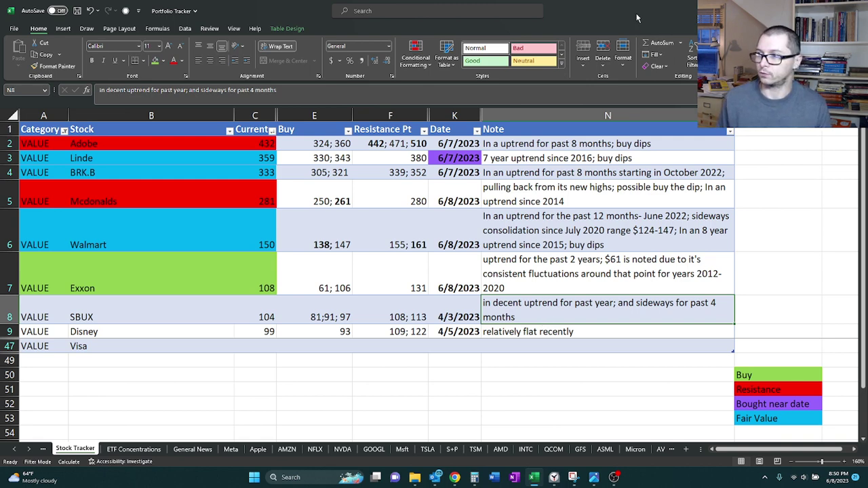
Step: Switch to Webull and examine the weekly SBUX chart's trend channel, support and resistance levels, and earlier price history
key("alt+Tab")
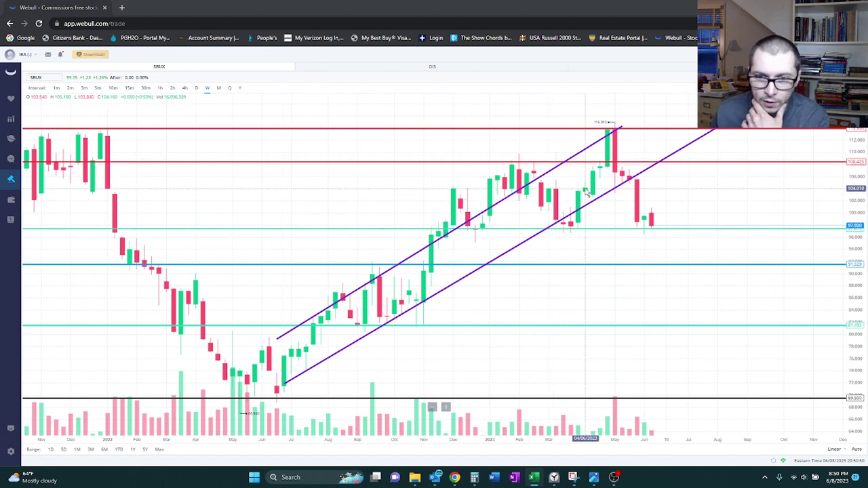
scroll(580, 200, "up", 5)
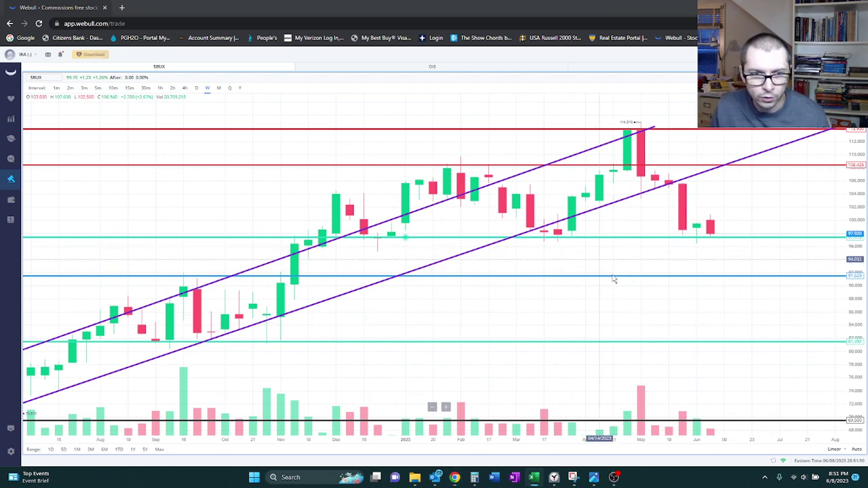
scroll(547, 288, "down", 5)
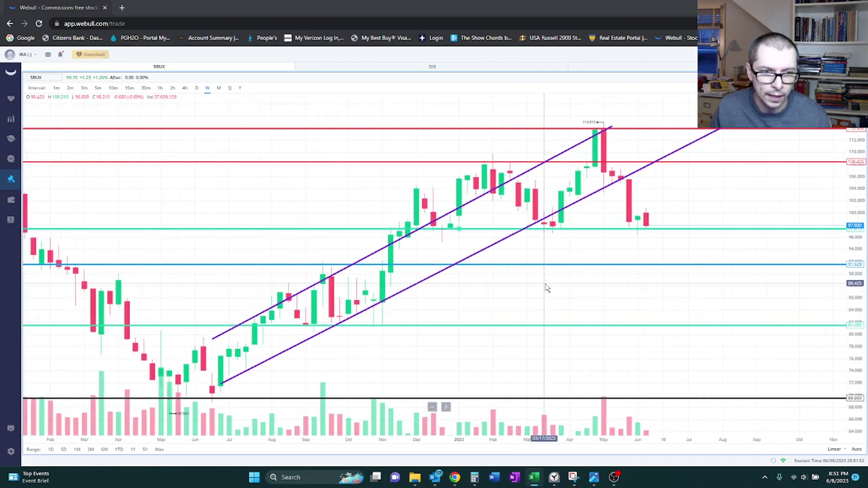
scroll(540, 292, "down", 2)
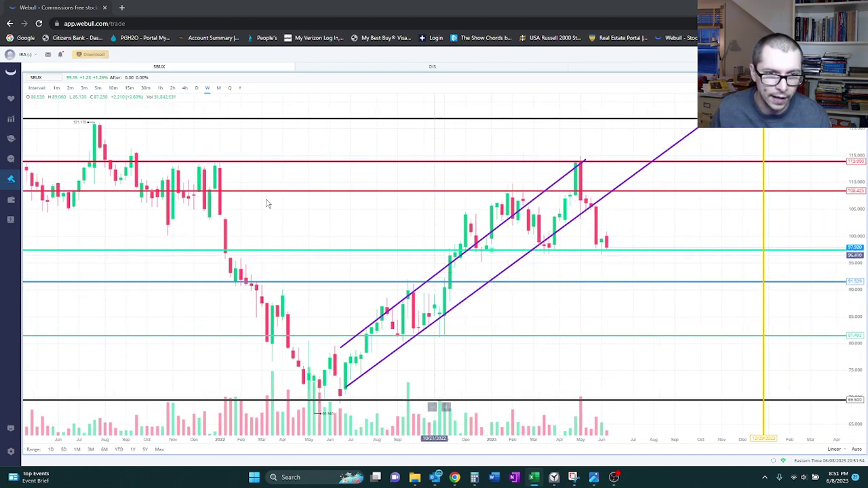
left_click_drag(452, 202, 510, 201)
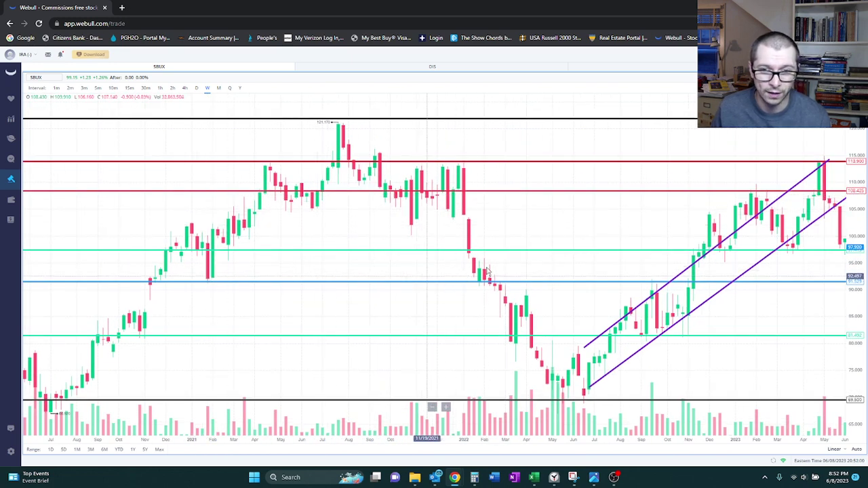
left_click_drag(570, 229, 341, 226)
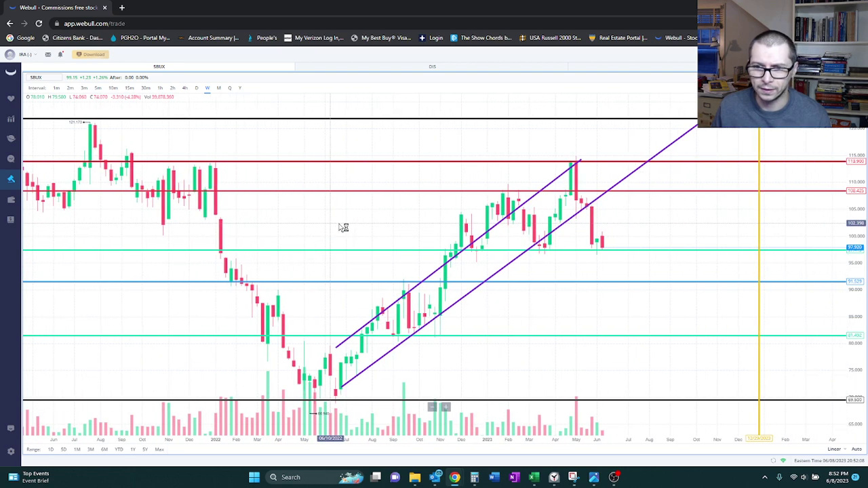
left_click_drag(647, 219, 587, 219)
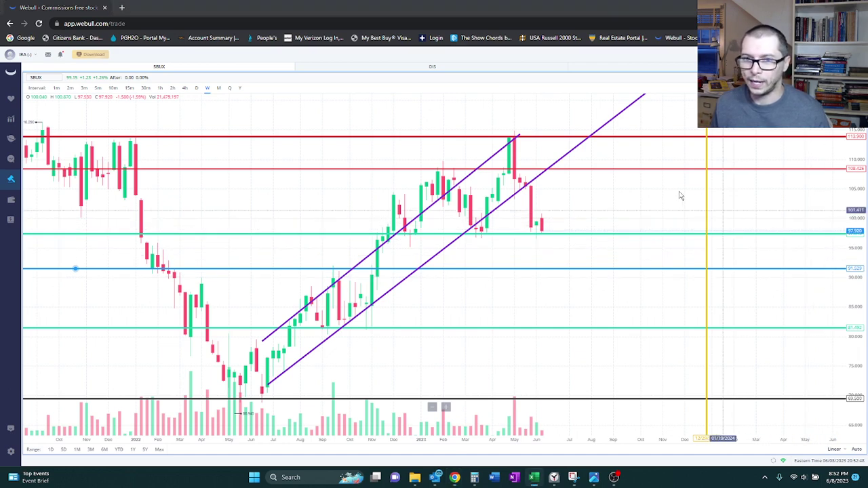
scroll(358, 180, "down", 1)
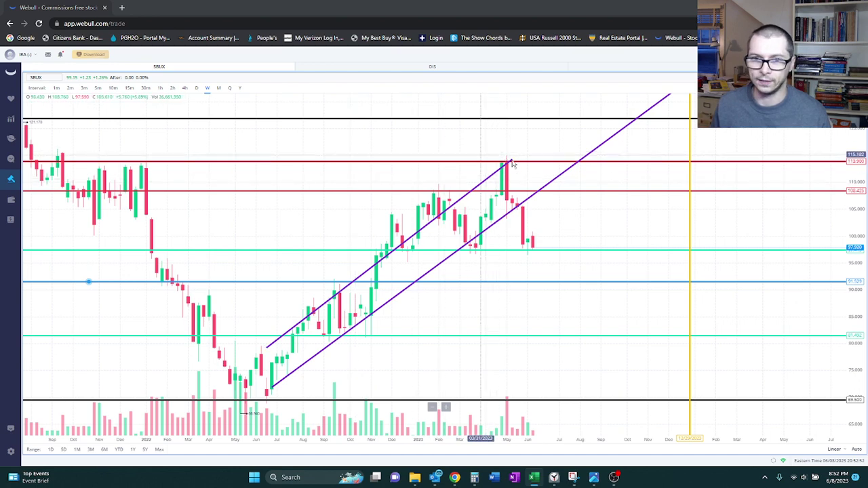
left_click_drag(423, 145, 576, 142)
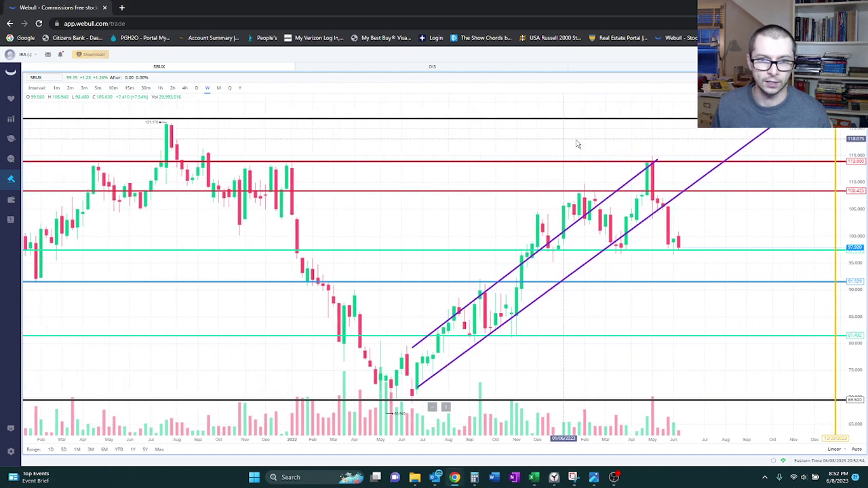
scroll(440, 199, "down", 1)
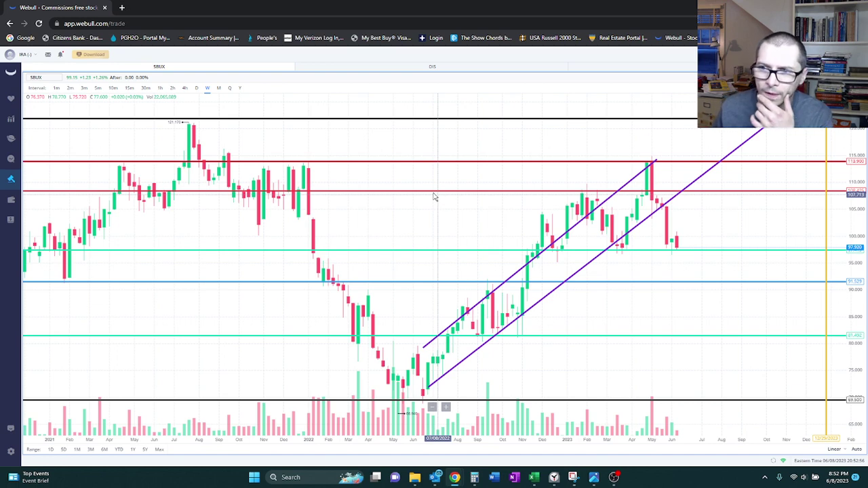
scroll(434, 203, "down", 3)
mouse_move(444, 241)
left_mouse_down()
mouse_move(479, 241)
mouse_move(365, 223)
left_mouse_up()
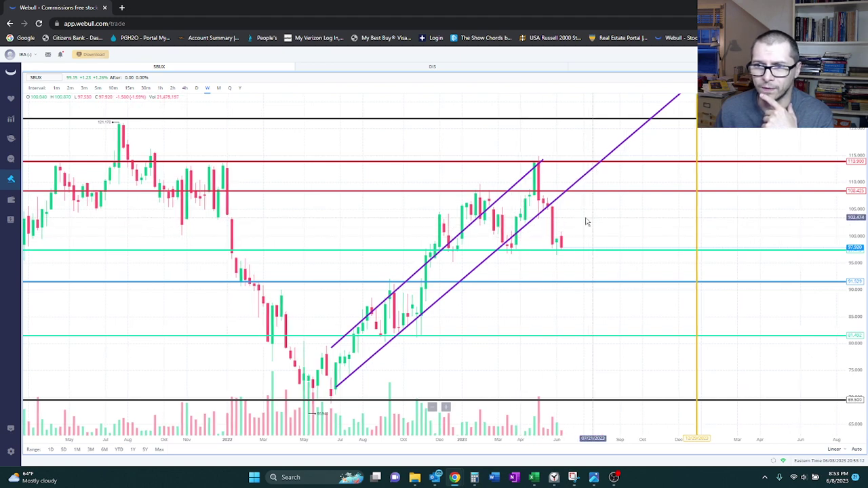
left_click_drag(586, 221, 582, 222)
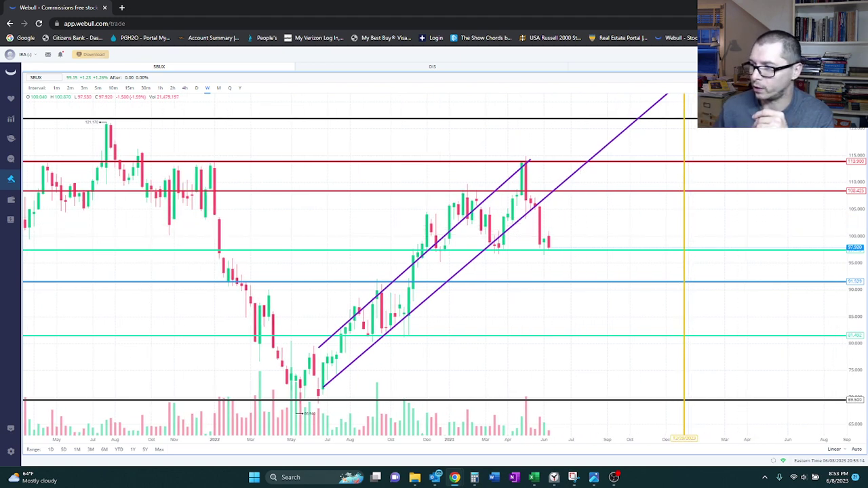
Step: Switch back to the Excel tracker and fill the SBUX row's Category, Stock and Current cells with the green Buy colour
key("alt+Tab")
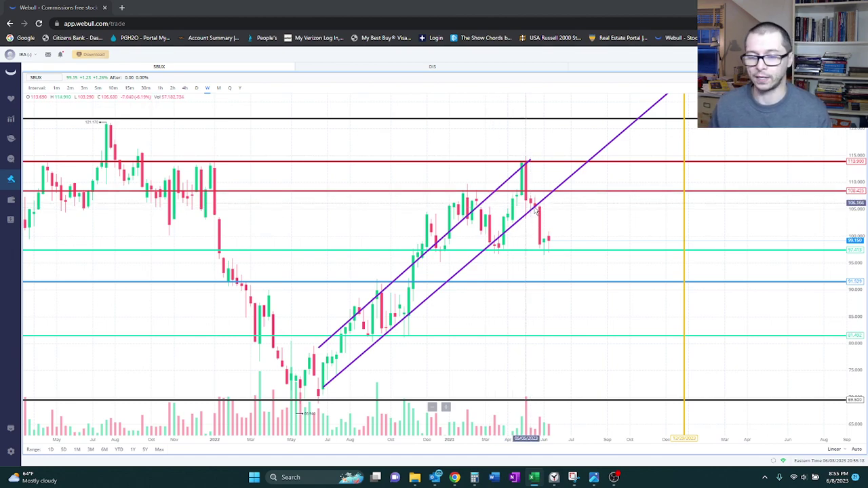
key("alt+Tab")
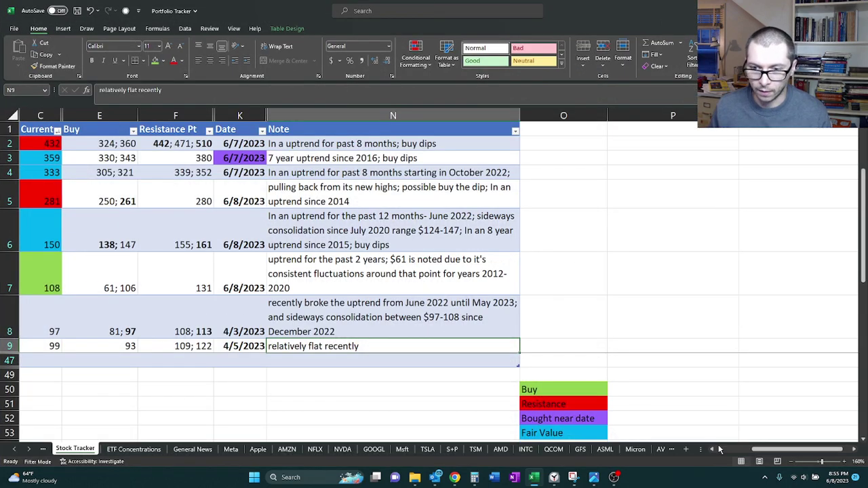
left_click(722, 450)
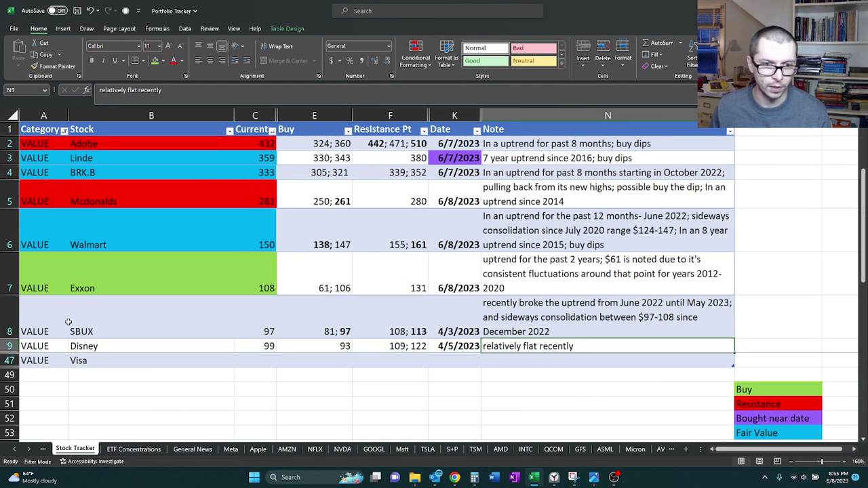
left_click_drag(45, 316, 248, 312)
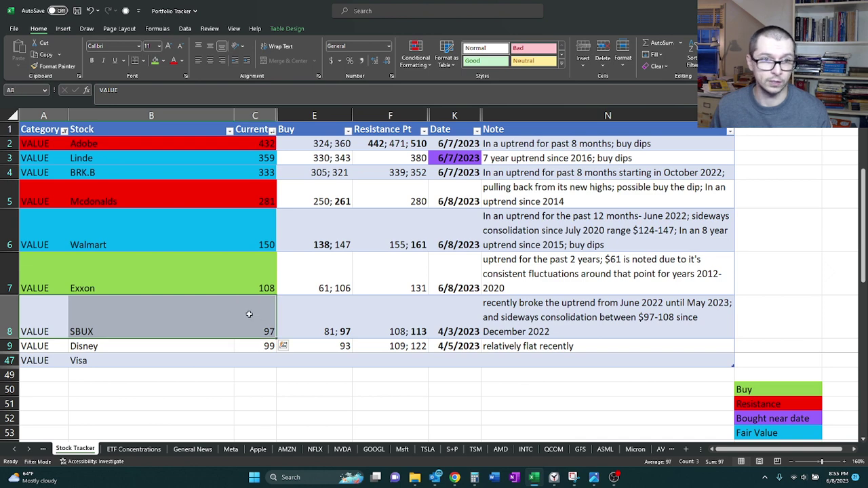
left_click(155, 61)
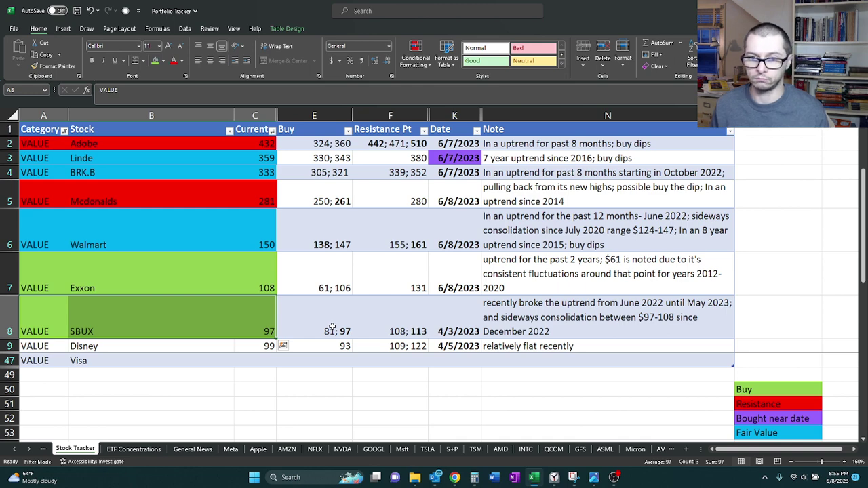
Step: Set the SBUX row's date to 6/8
left_click(450, 326)
key("BackSpace")
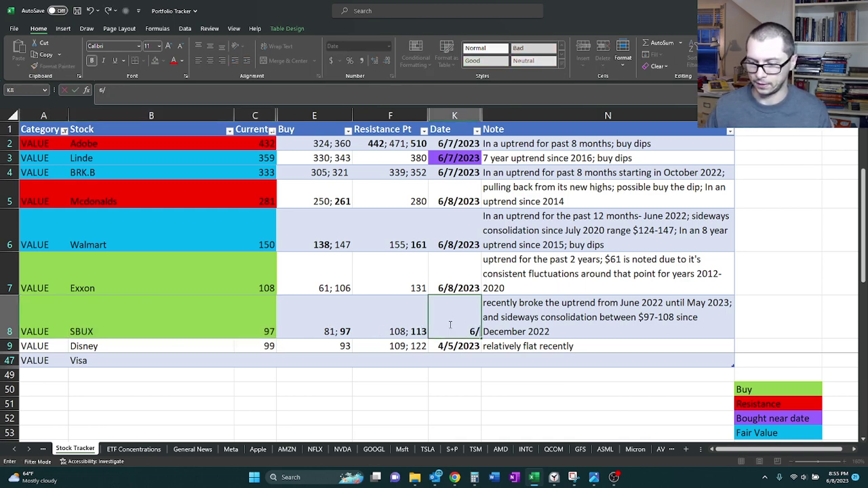
type("6/8")
key("Return")
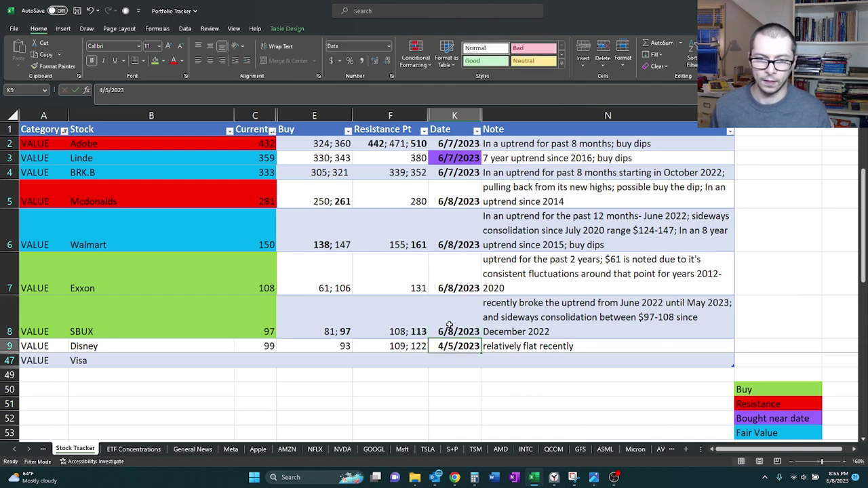
Step: Review the SBUX note and the Disney row's date, current price, levels and note
left_click(506, 321)
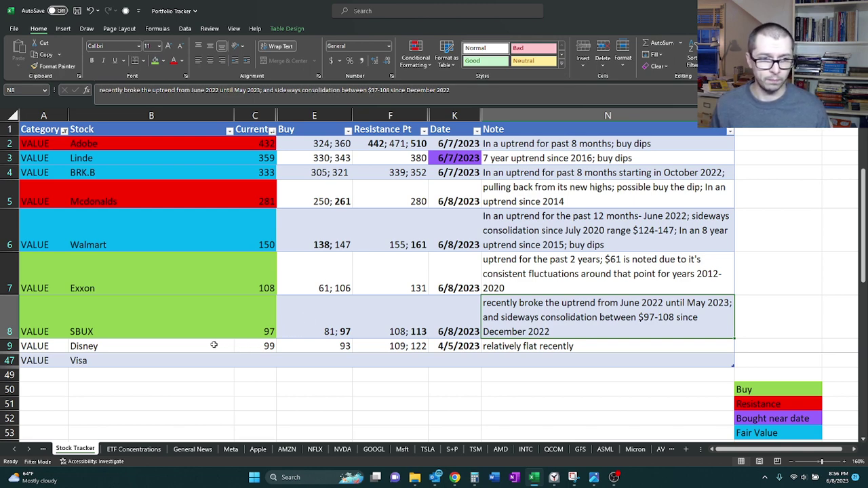
left_click(53, 346)
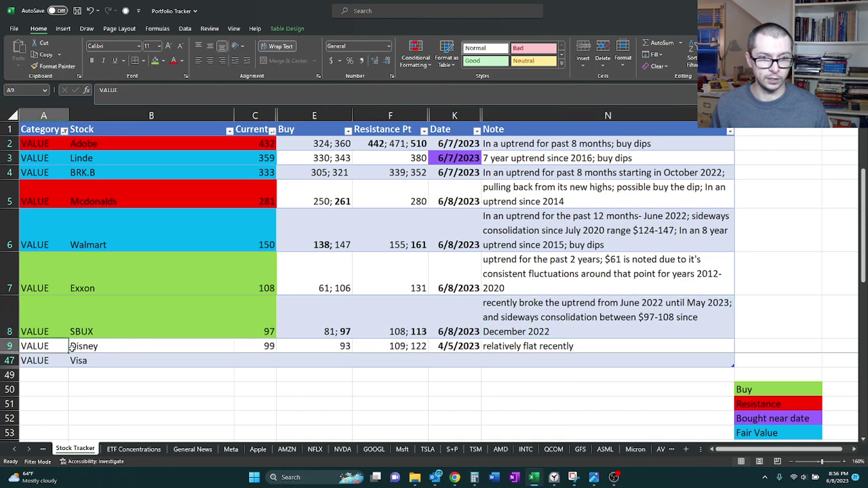
left_click_drag(70, 347, 492, 353)
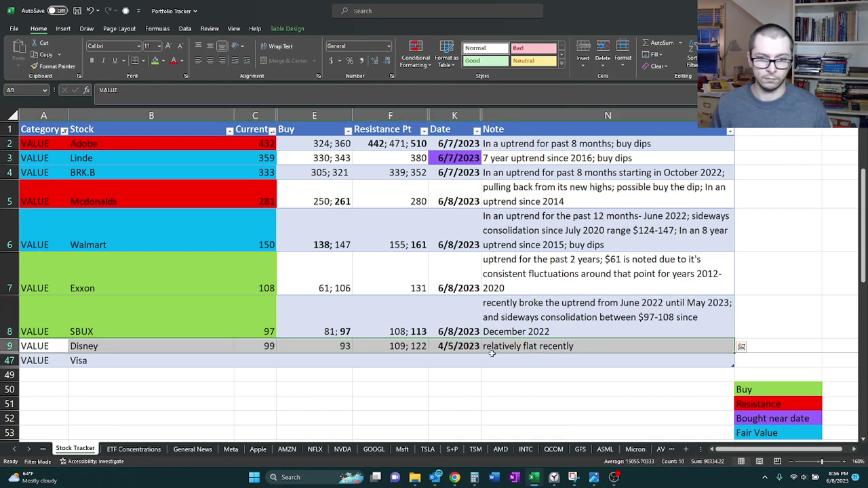
left_click(457, 345)
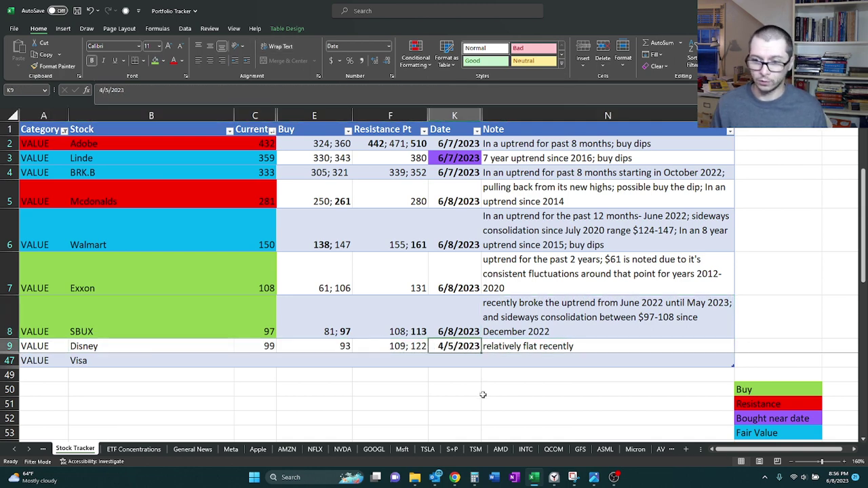
left_click(252, 348)
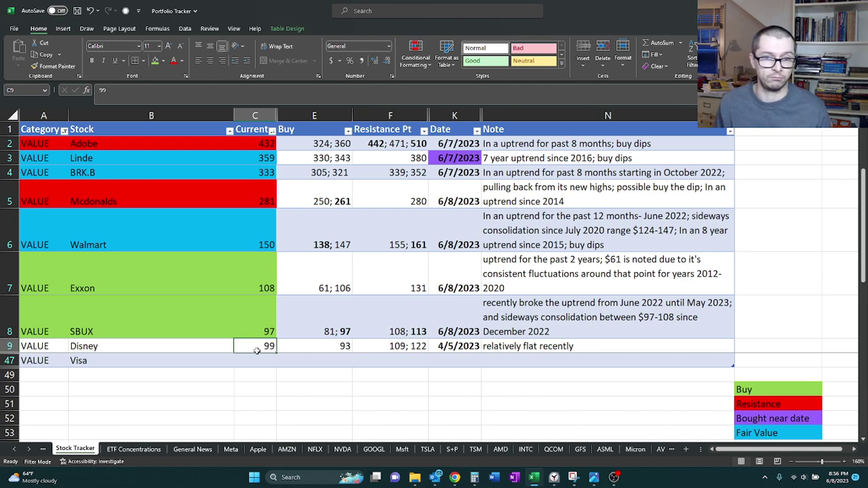
Step: Switch to Webull and examine the weekly DIS chart's long-term price history, trendlines and support levels
key("alt+Tab")
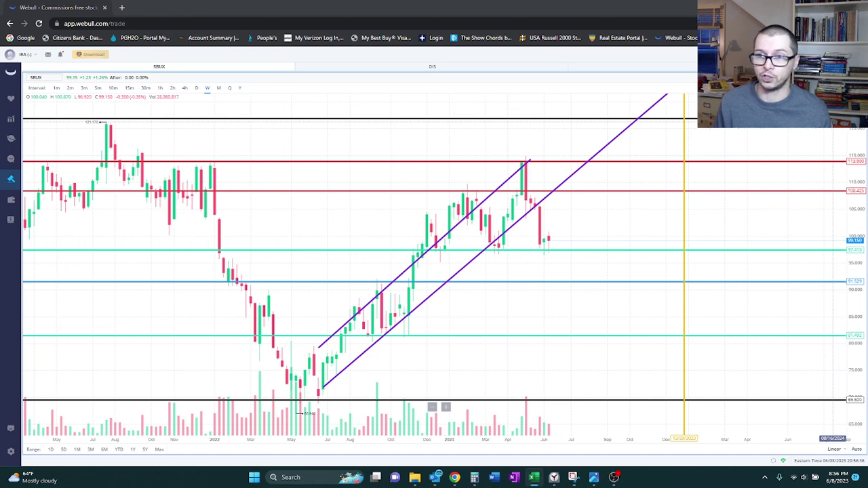
left_click(469, 67)
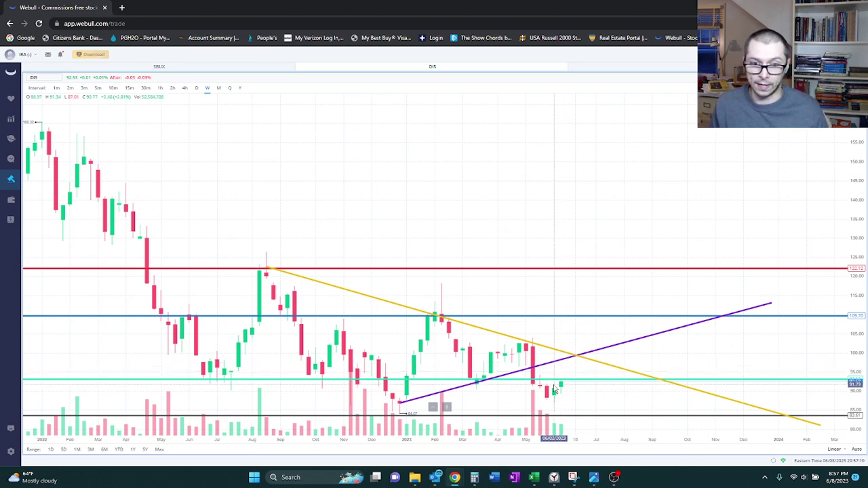
scroll(555, 390, "down", 3)
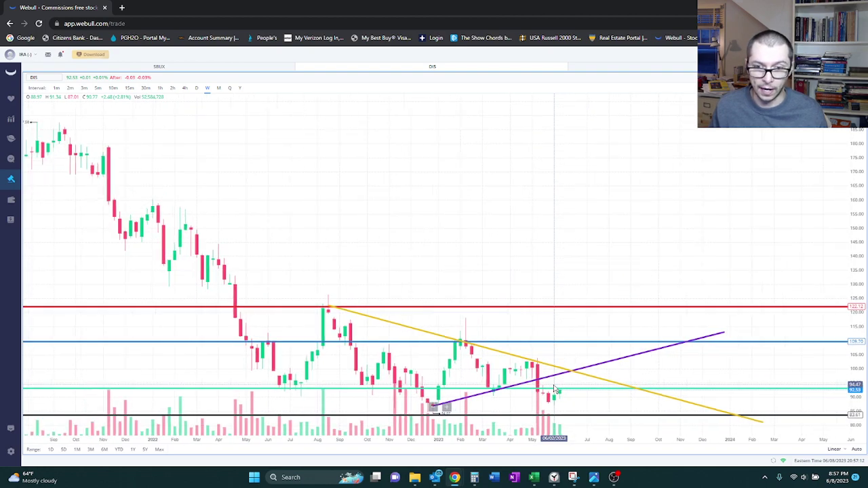
scroll(548, 367, "down", 3)
scroll(547, 365, "down", 3)
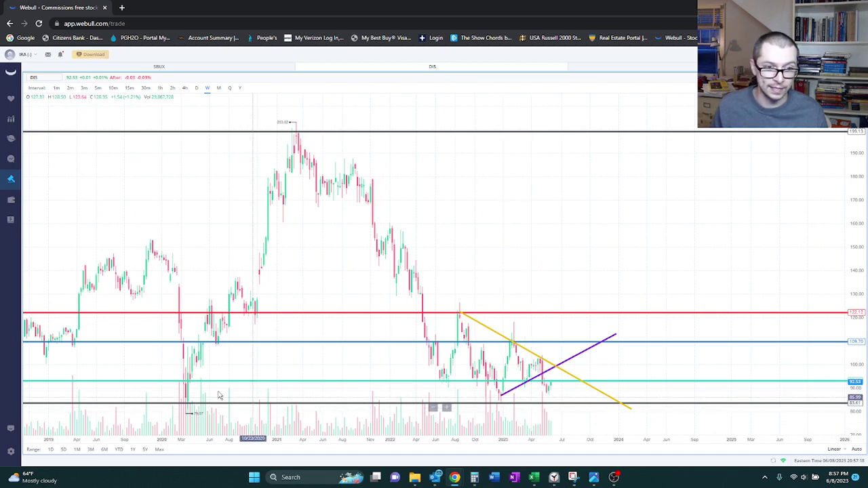
scroll(569, 396, "up", 5)
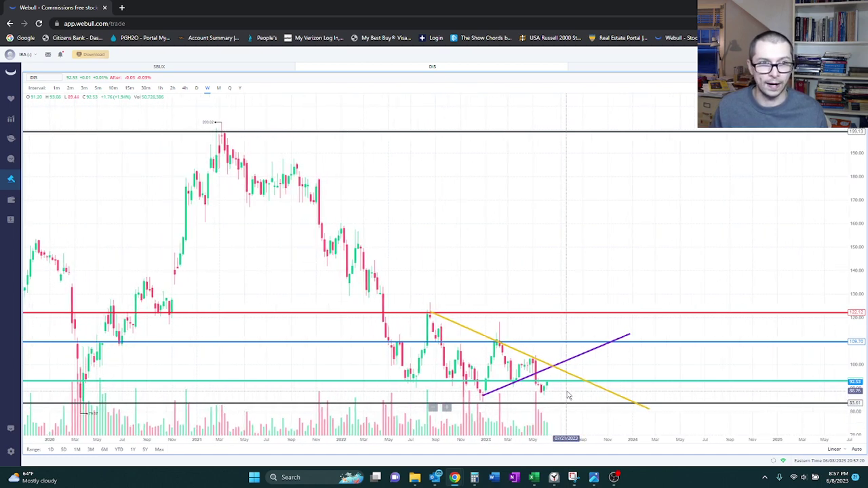
Step: Delete the purple ascending trendline from the weekly DIS chart
scroll(568, 396, "up", 4)
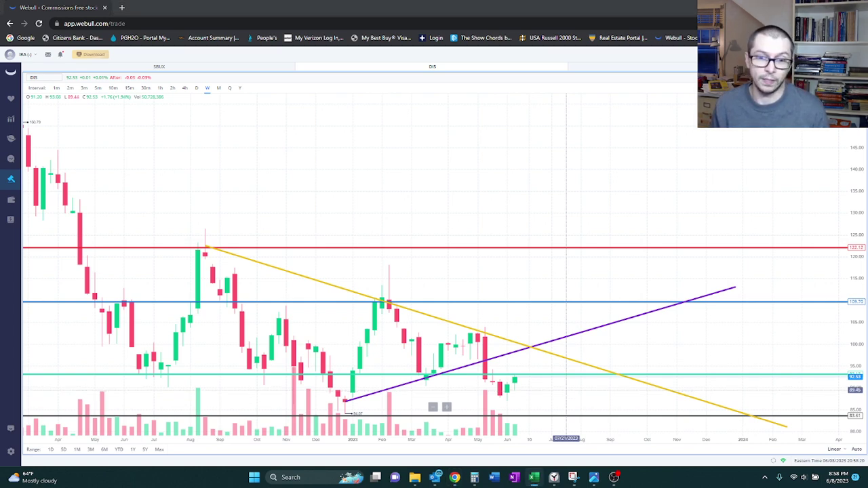
left_click(628, 325)
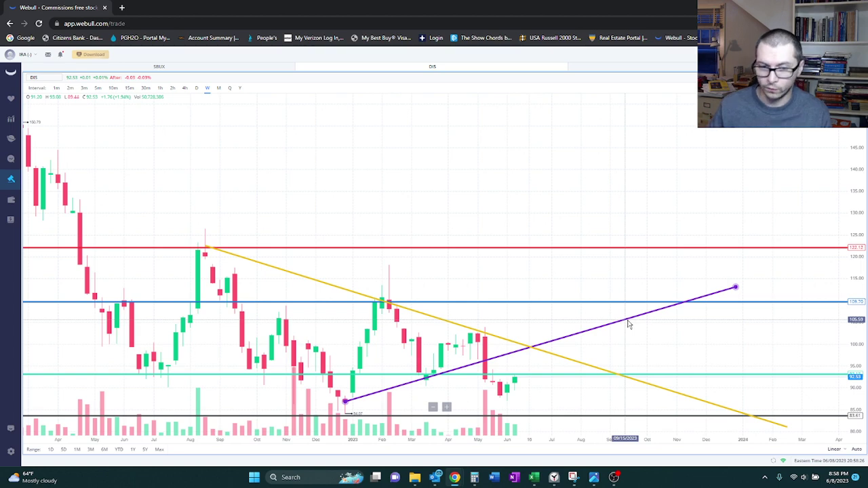
key("Delete")
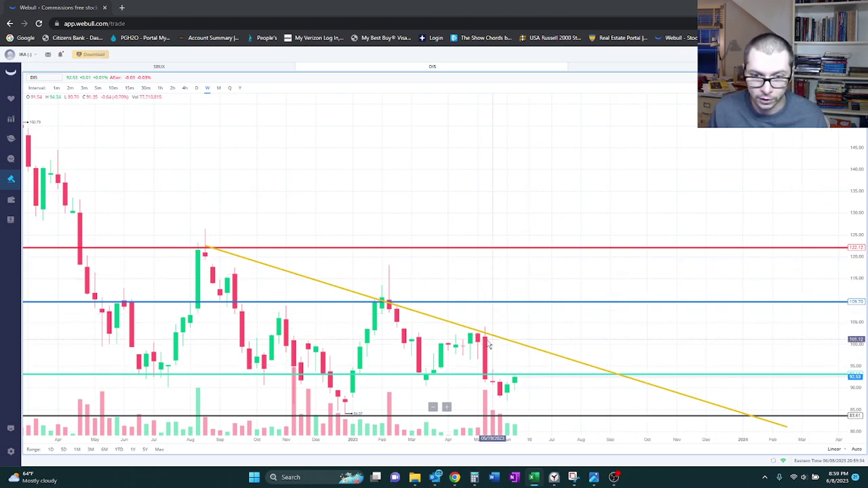
Step: Examine DIS weekly price action from the 2020 low to 2023 against the yellow descending trendline and the horizontal levels
scroll(469, 349, "up", 3)
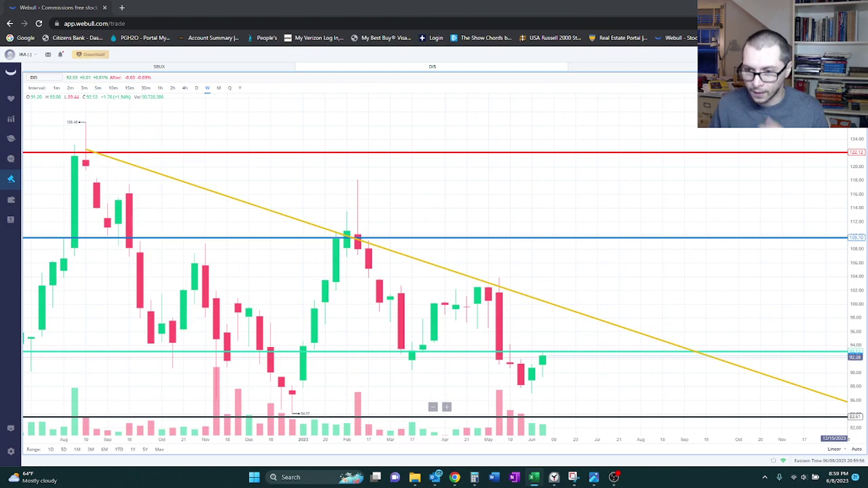
scroll(503, 334, "down", 5)
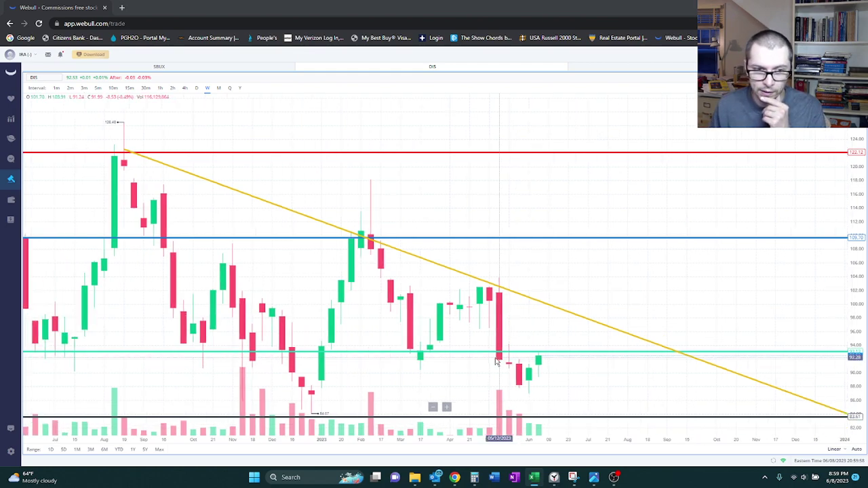
scroll(503, 334, "down", 5)
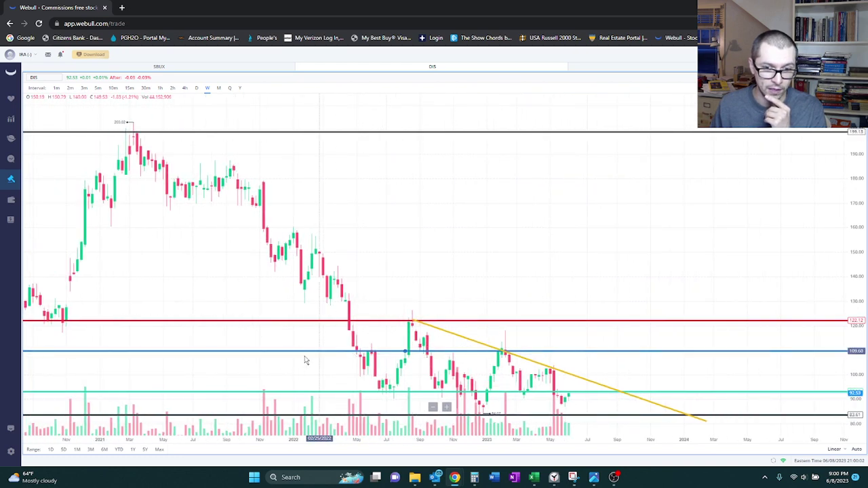
left_click_drag(276, 364, 477, 363)
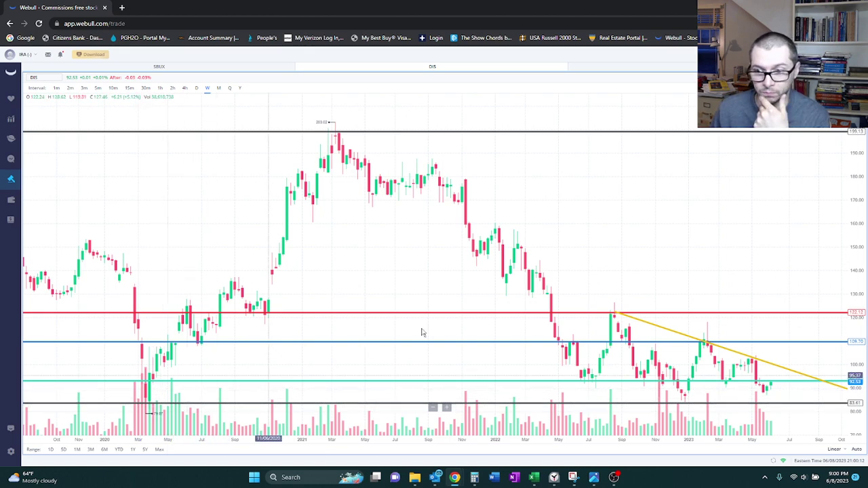
scroll(658, 255, "right", 5)
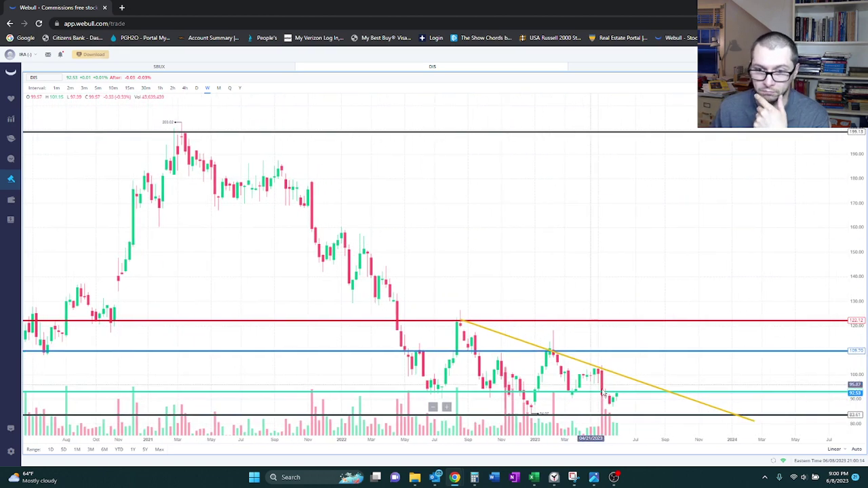
scroll(628, 408, "up", 5)
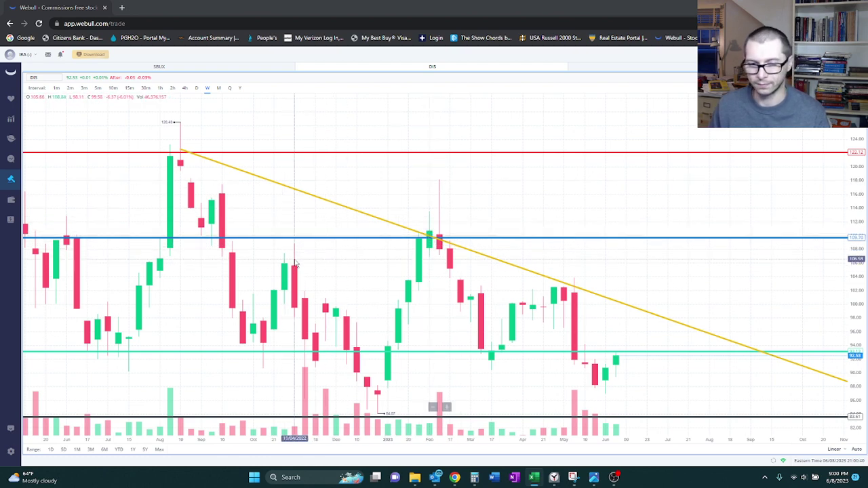
scroll(296, 261, "down", 3)
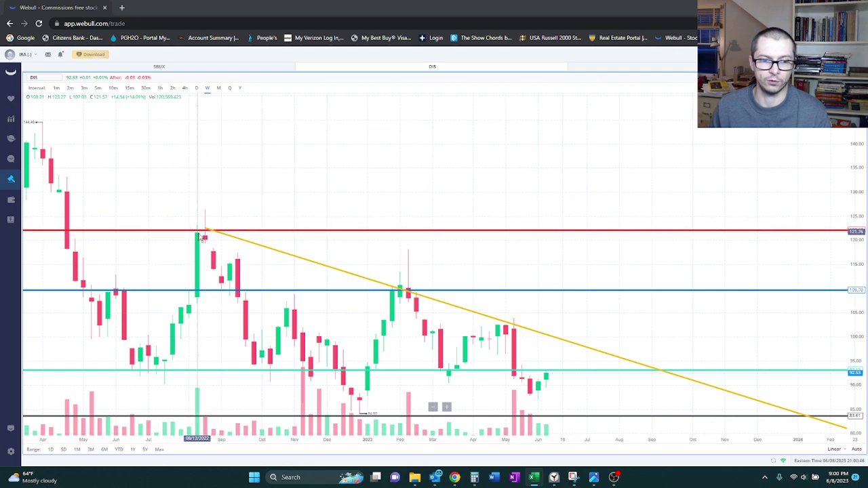
scroll(411, 179, "down", 3)
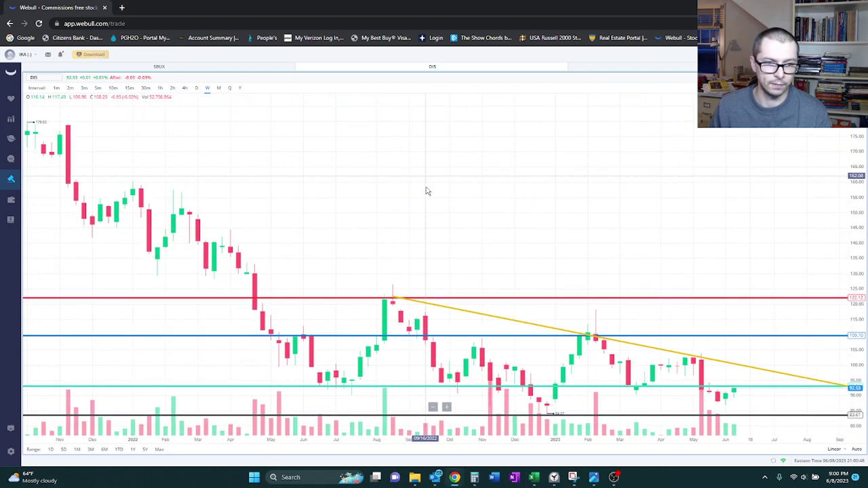
scroll(382, 226, "down", 3)
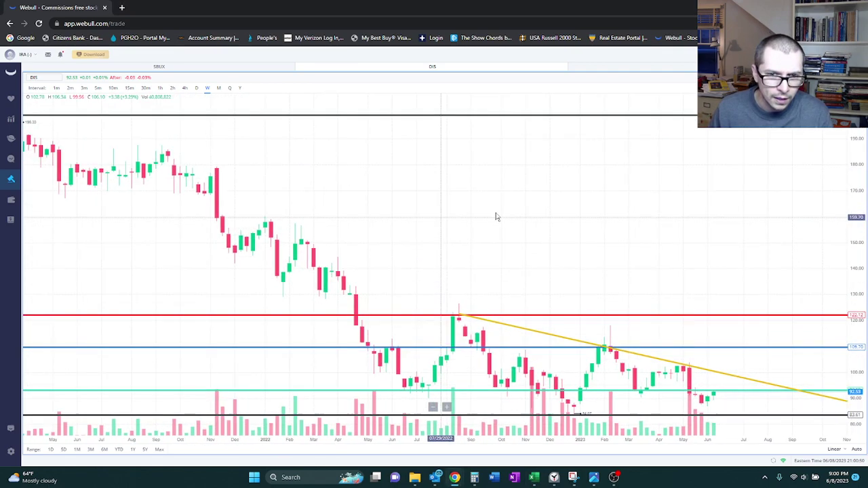
left_click_drag(382, 227, 599, 207)
scroll(592, 216, "down", 1)
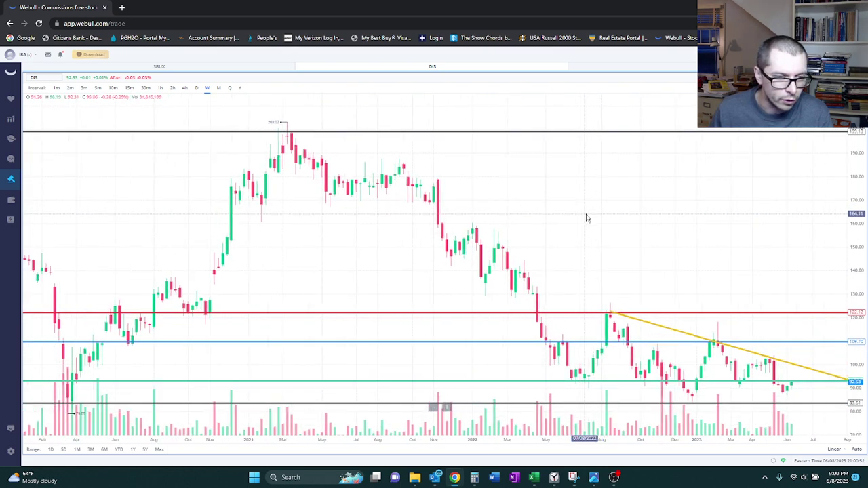
left_click(115, 312)
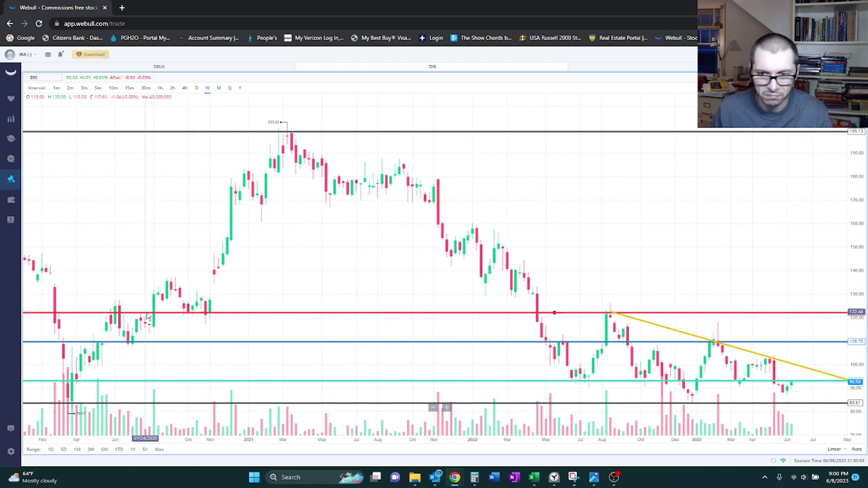
left_click_drag(702, 265, 574, 271)
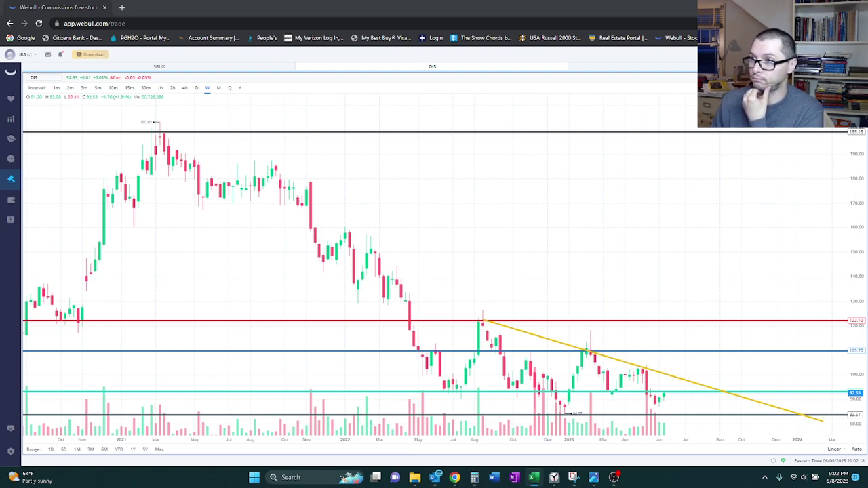
Step: Switch to the Excel portfolio tracker and review the Disney row's current price, buy and resistance levels, date and note
key("alt+Tab")
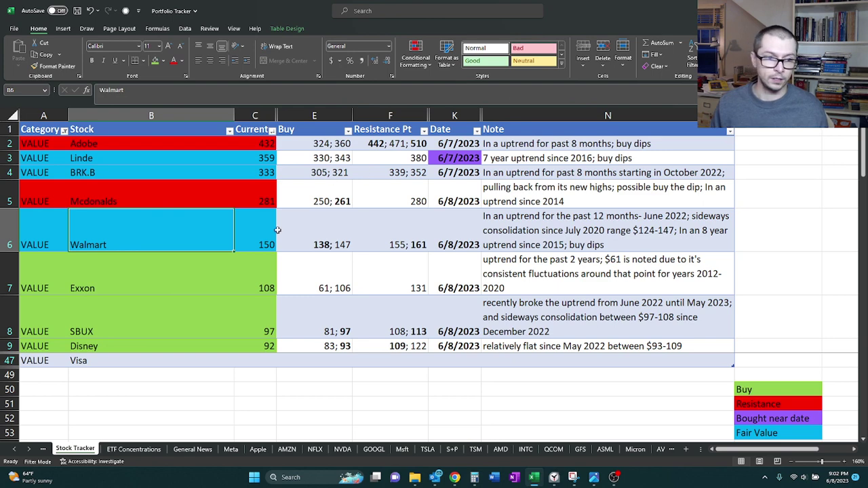
left_click(205, 341)
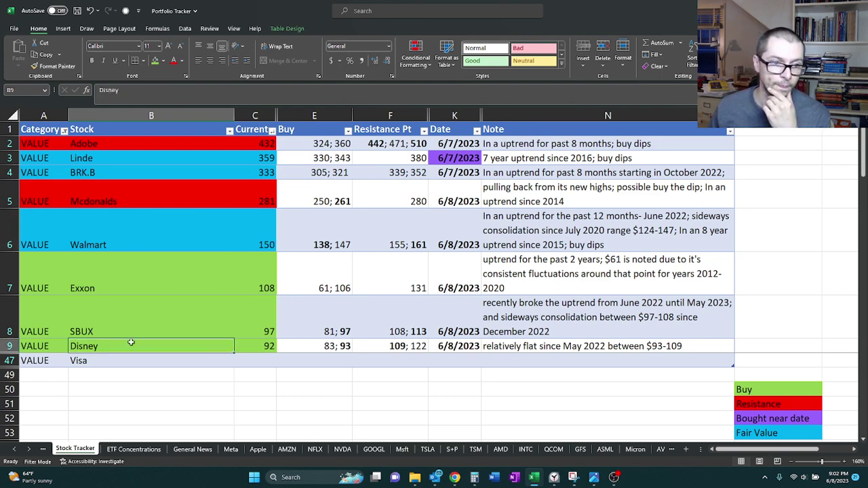
left_click_drag(47, 346, 510, 346)
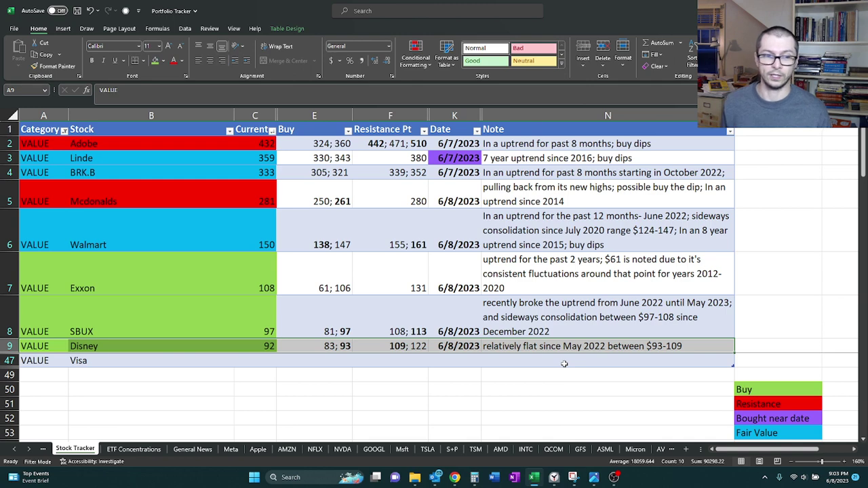
left_click(546, 376)
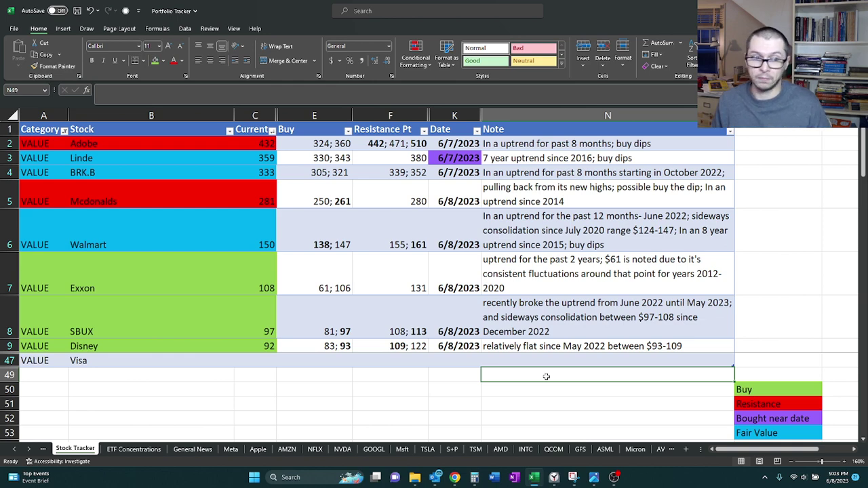
left_click(461, 371)
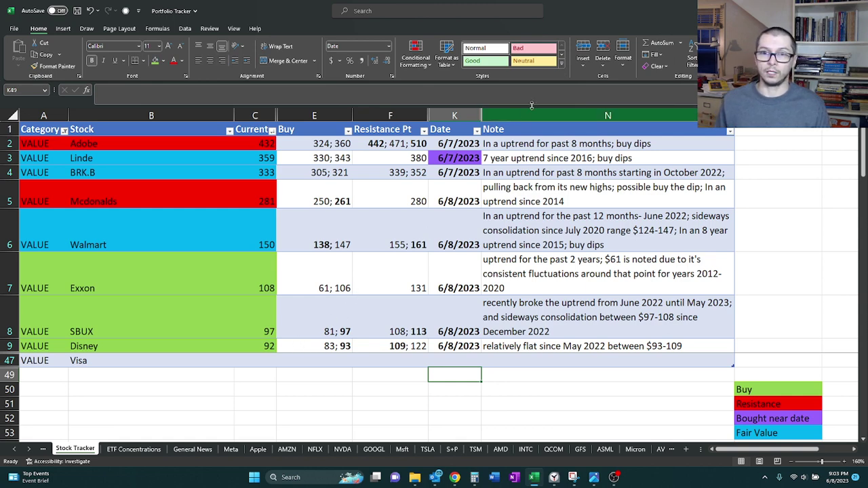
Step: Switch back to Webull and load the weekly chart for ticker V
left_click(791, 10)
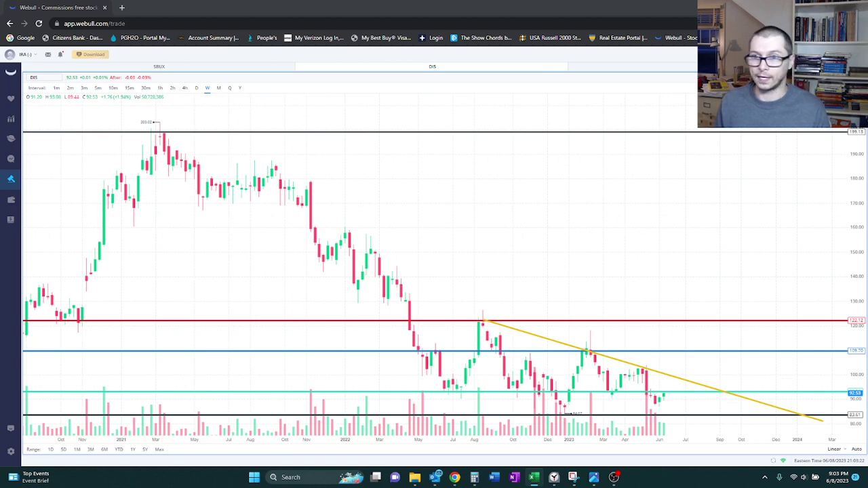
type("v")
key("Return")
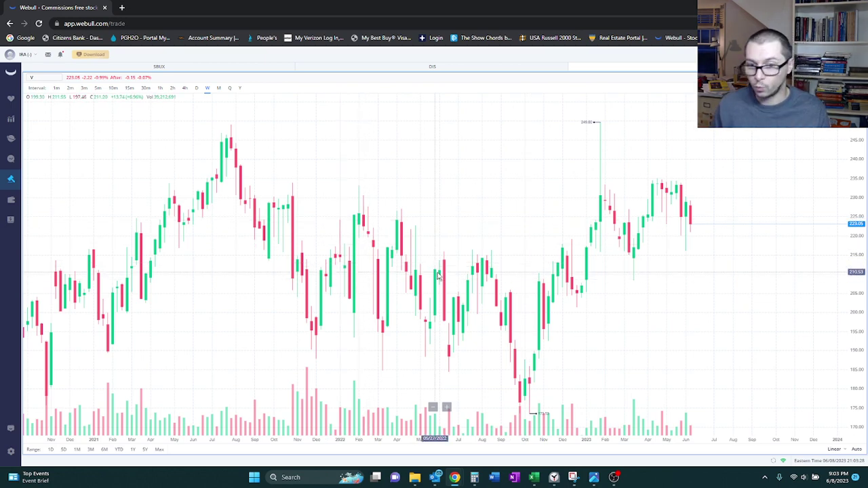
Step: Draw black horizontal lines on the weekly V chart at the March 2020 low, about 138, and the mid-2021 high, about 245.61
scroll(438, 275, "down", 3)
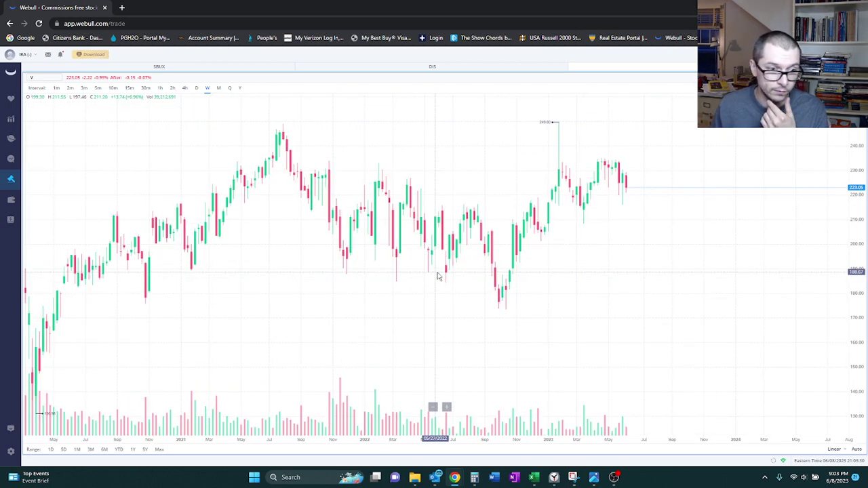
left_click_drag(430, 275, 483, 276)
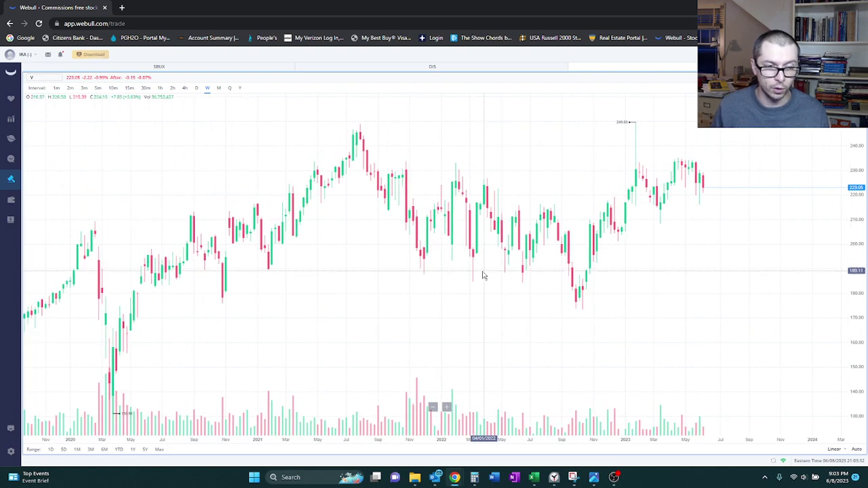
scroll(483, 275, "down", 1)
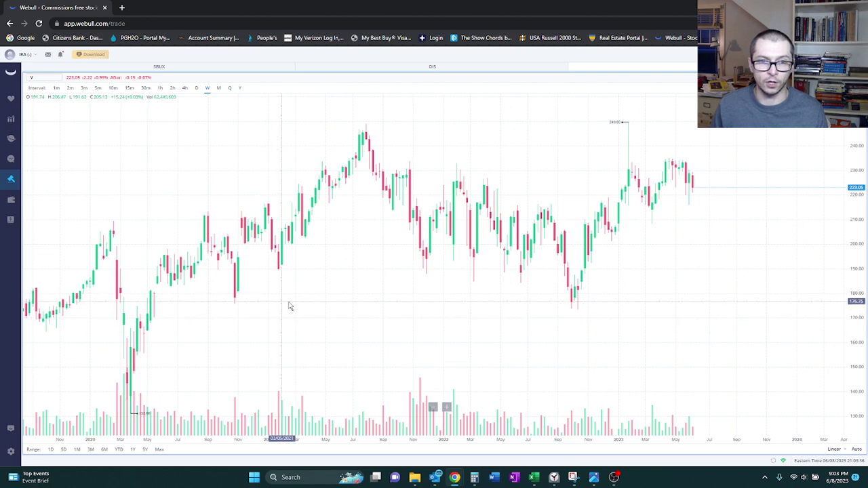
left_click_drag(268, 305, 306, 306)
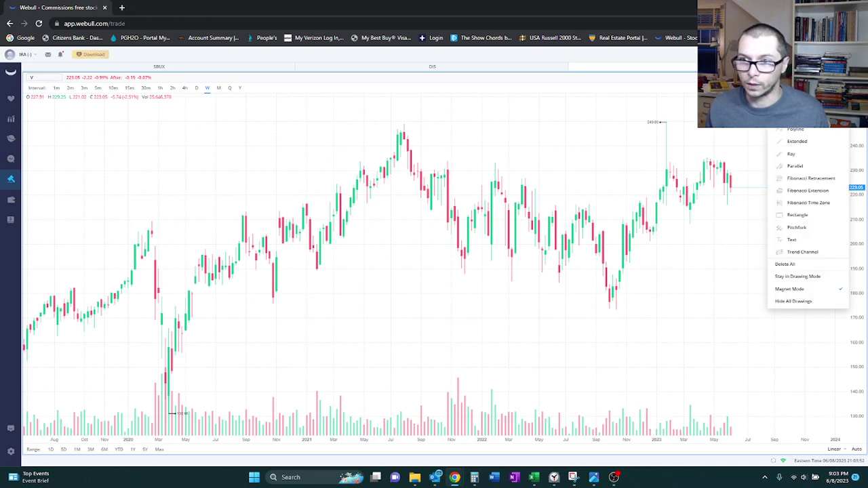
left_click(801, 117)
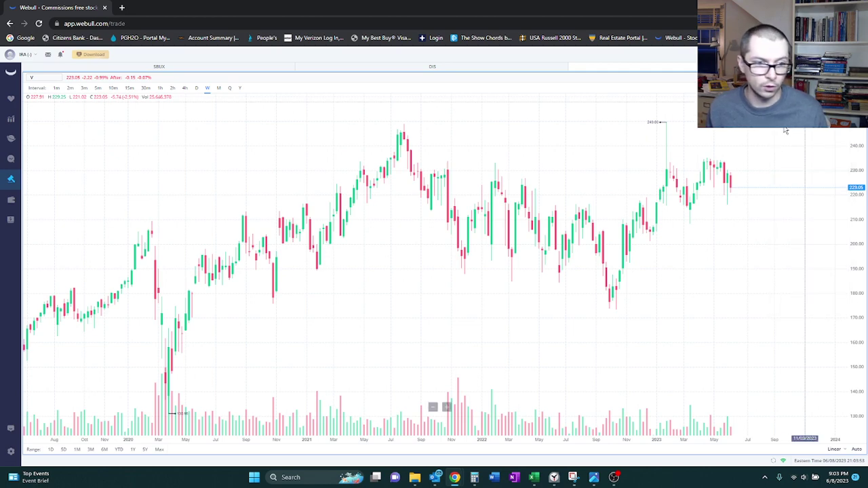
left_click(184, 397)
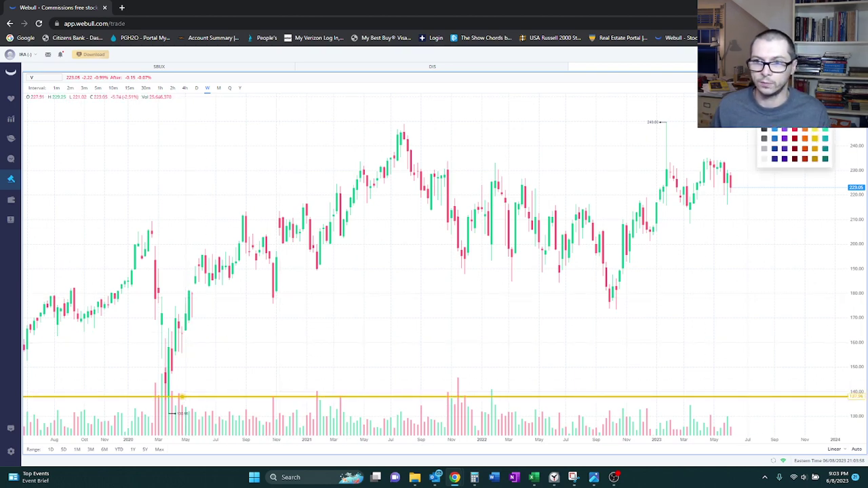
left_click(766, 129)
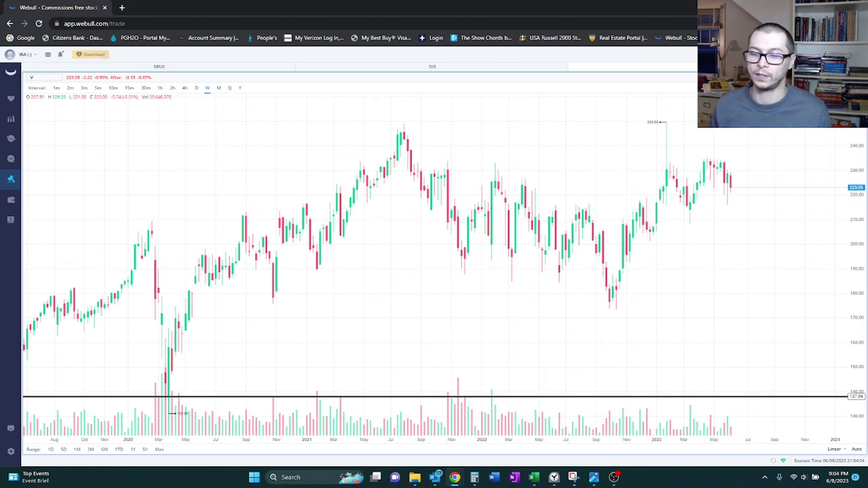
left_click(795, 117)
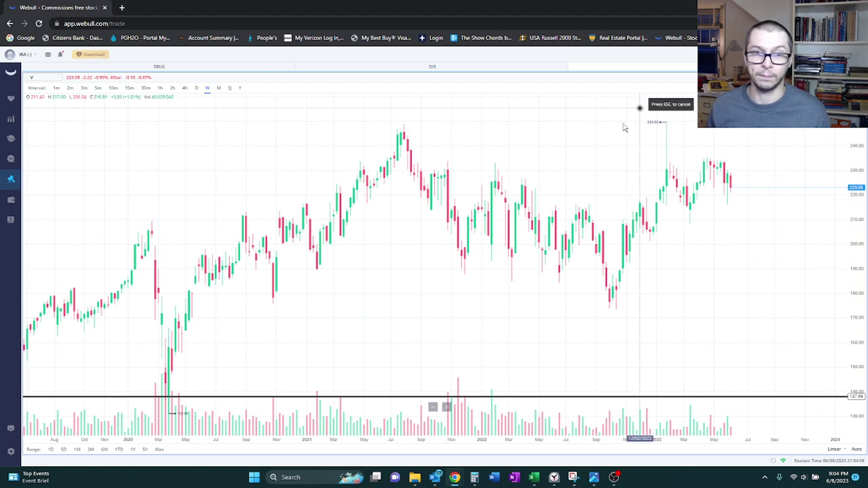
left_click(405, 133)
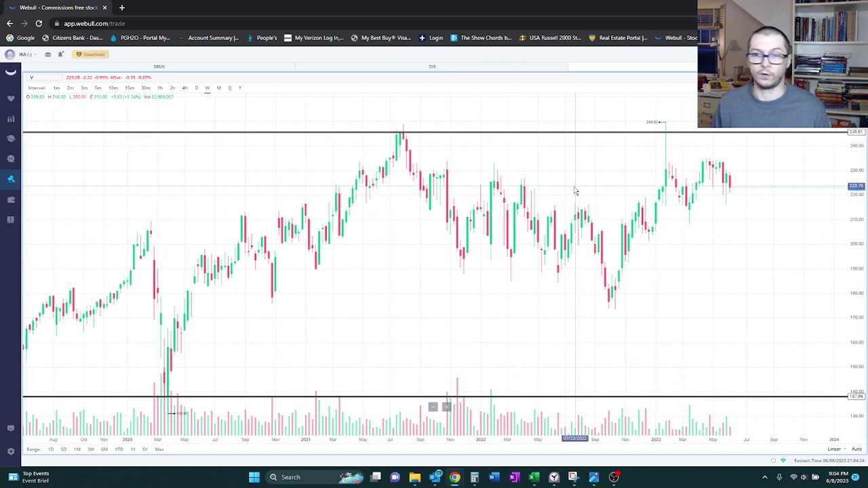
Step: Draw a red horizontal line at about 231.42 on the weekly V chart and compare the price peaks since 2021 against it
left_click_drag(575, 188, 556, 188)
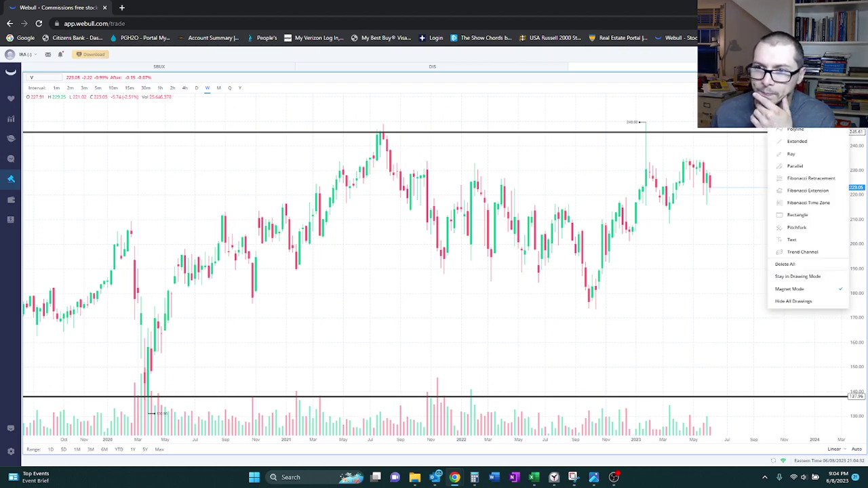
left_click(798, 119)
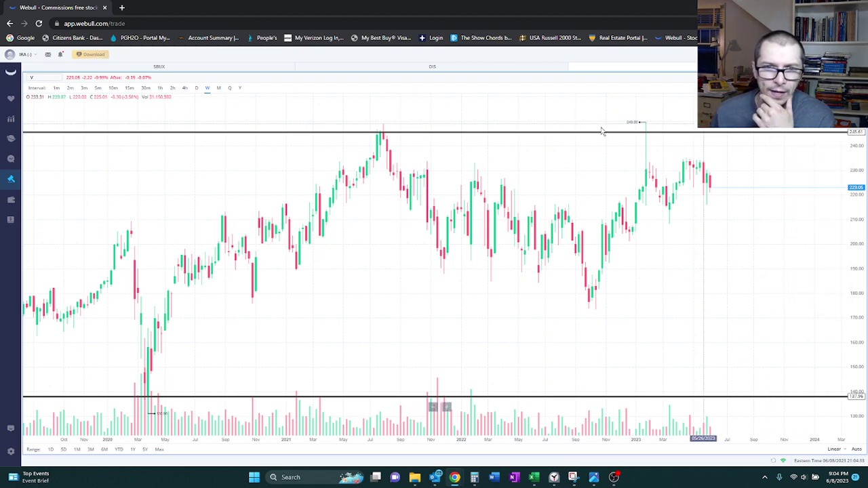
left_click(580, 168)
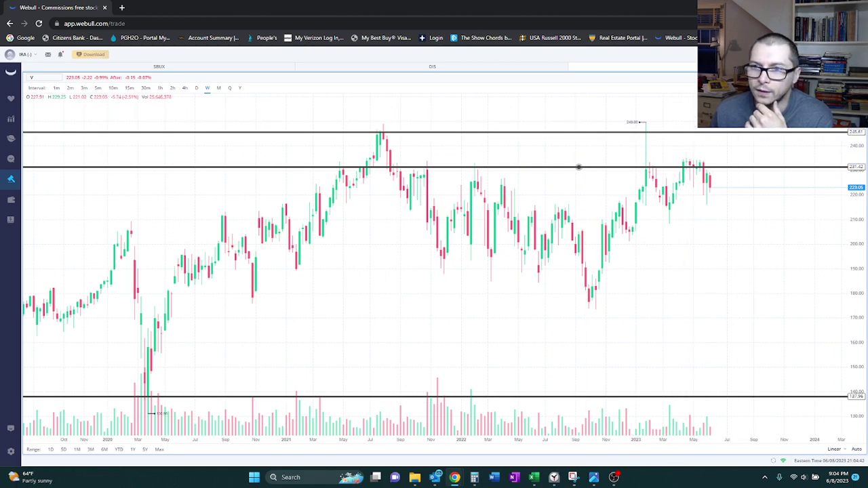
left_click(795, 130)
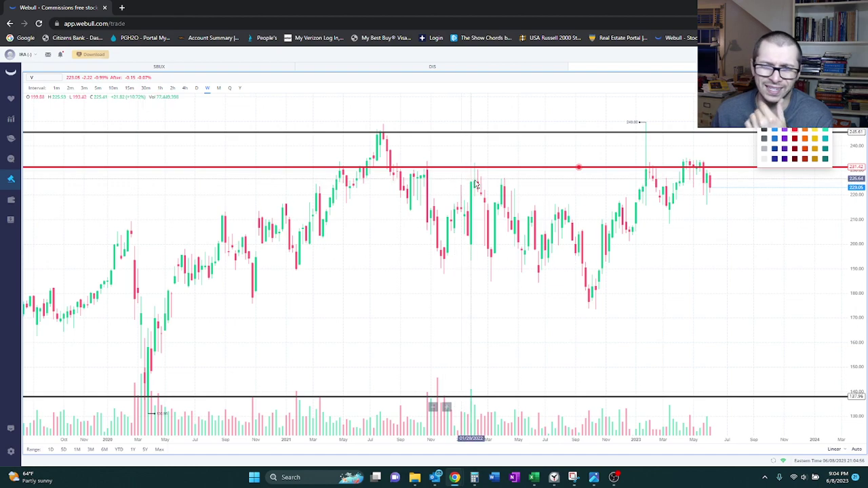
scroll(477, 185, "up", 4)
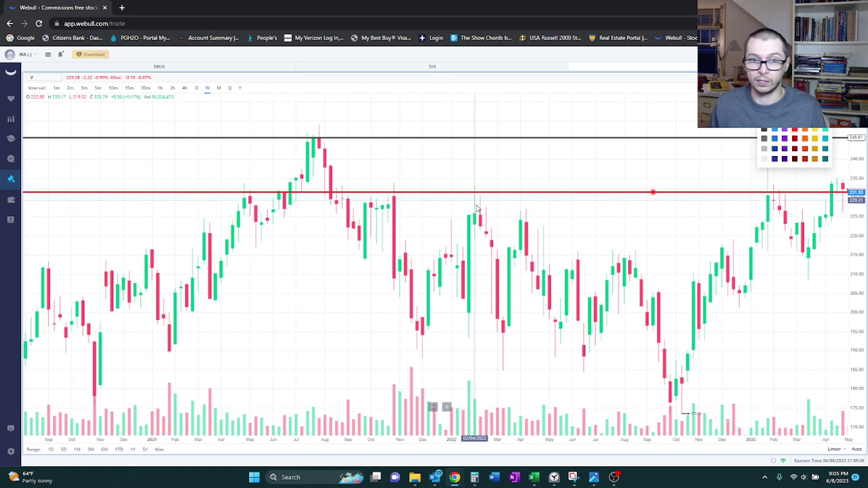
left_click_drag(528, 206, 335, 199)
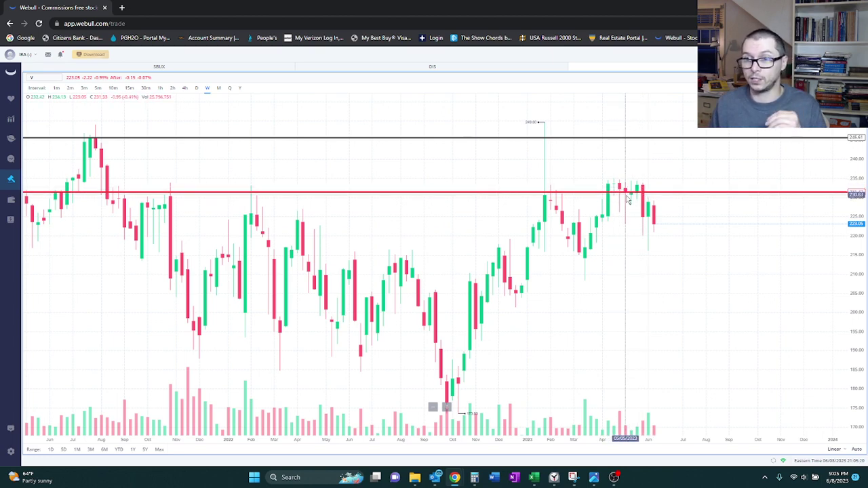
left_click_drag(628, 196, 630, 194)
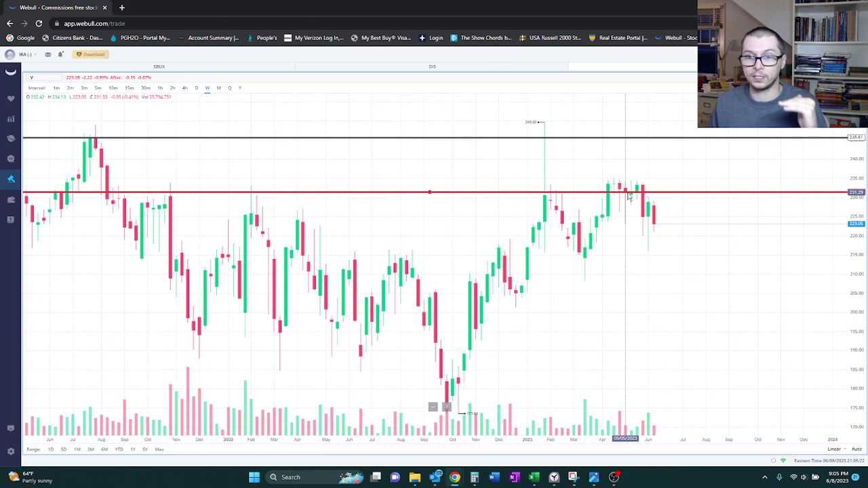
Step: Draw a horizontal line at about 193.30 across the 2021–2022 lows on the weekly V chart and colour it bright green
left_click_drag(630, 196, 631, 196)
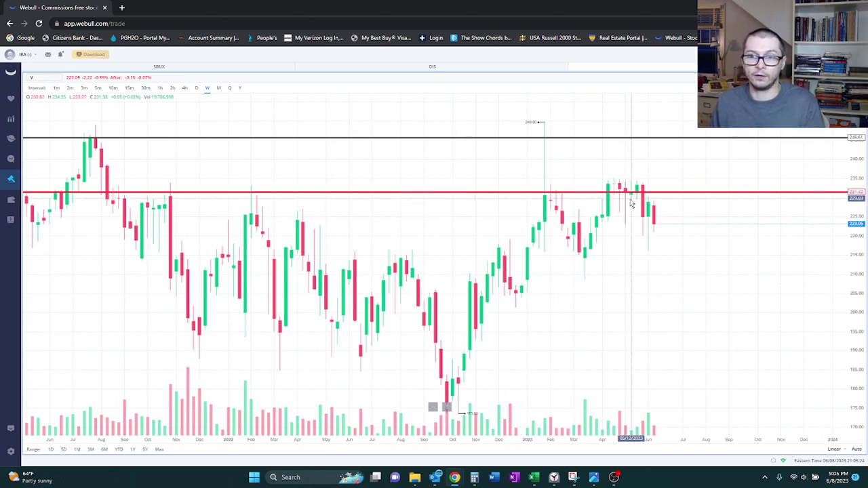
scroll(631, 244, "down", 3)
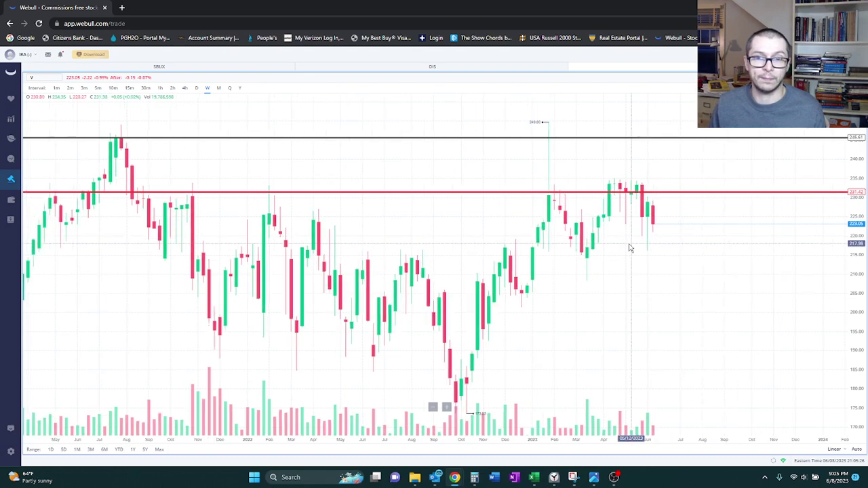
scroll(630, 247, "down", 2)
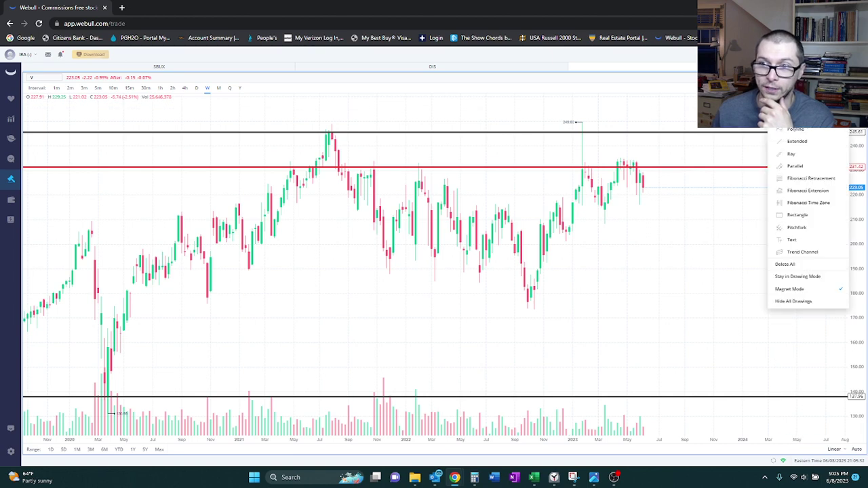
left_click(797, 104)
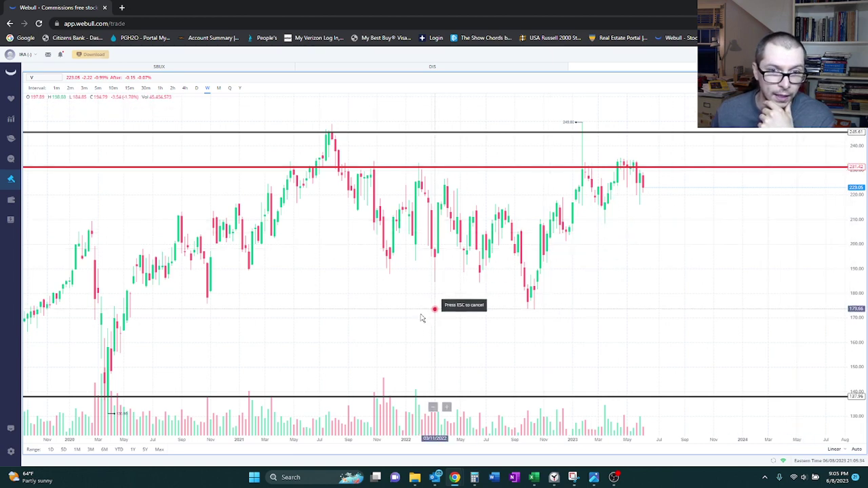
left_click(422, 262)
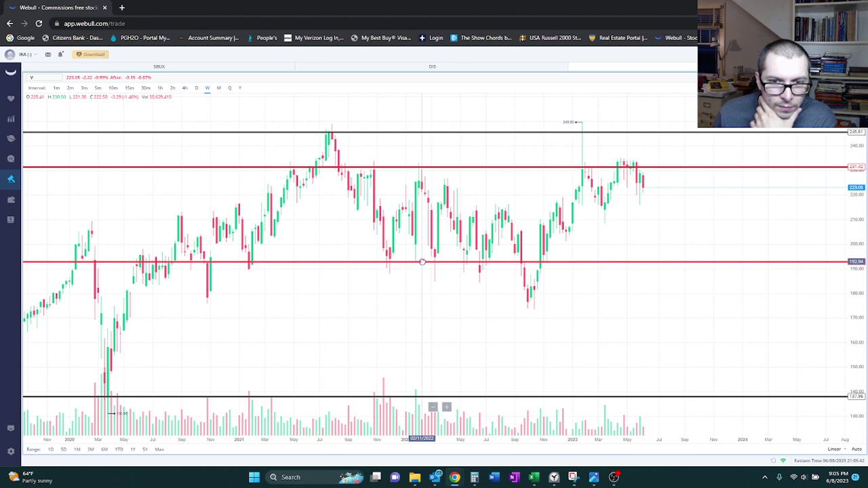
left_click_drag(422, 263, 423, 261)
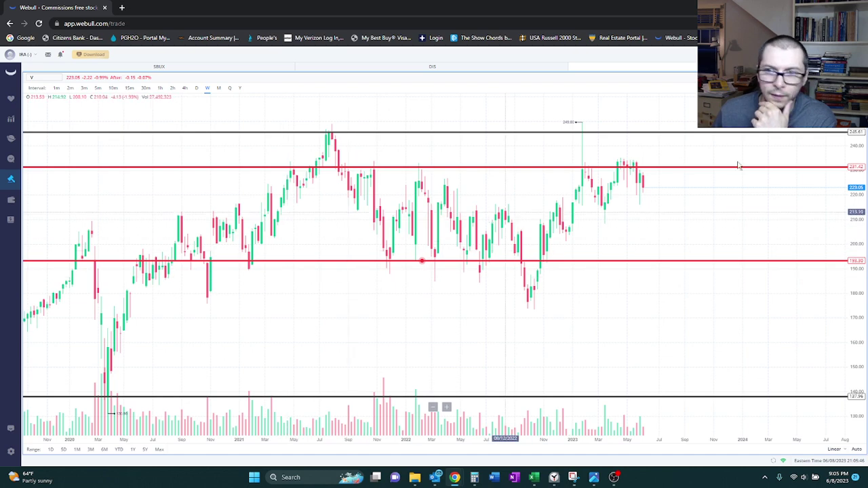
left_click(765, 130)
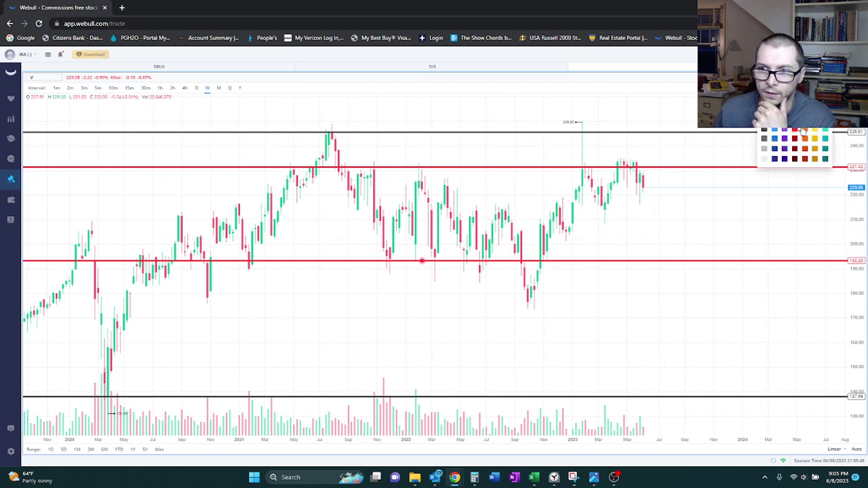
left_click(825, 130)
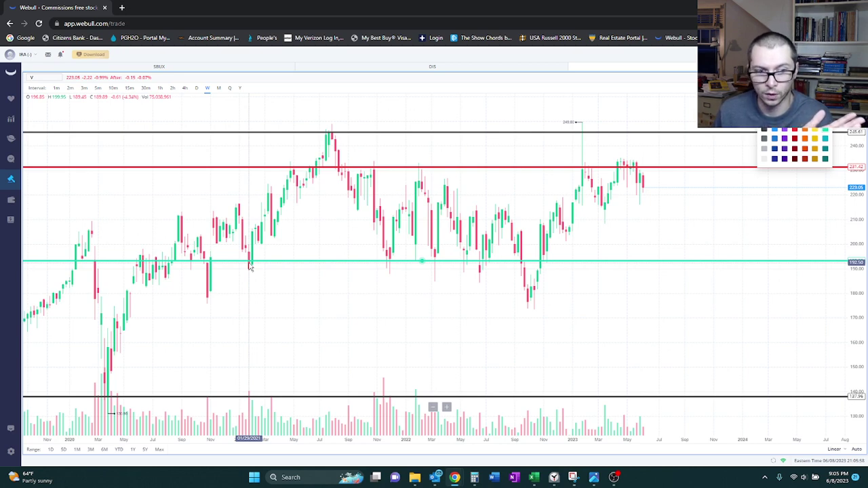
Step: Compare the 2021–2022 lows against the green line and draw a second green horizontal line at about 176.59, near the autumn 2022 low
left_click_drag(250, 266, 388, 263)
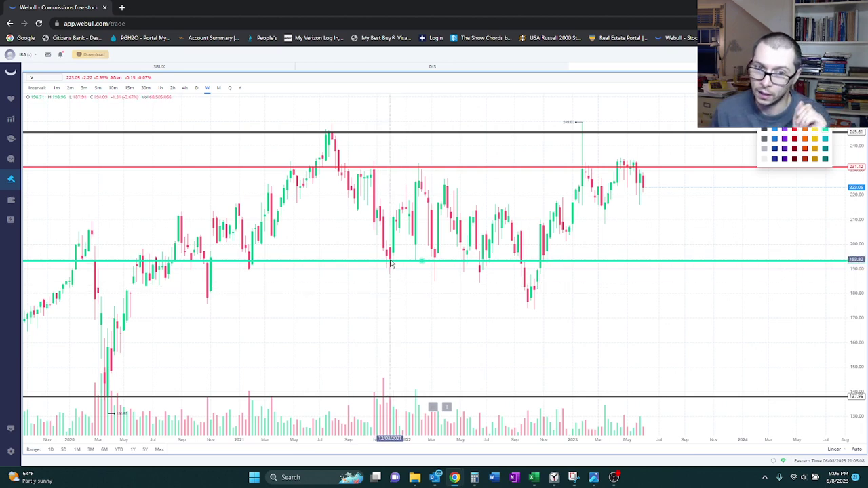
left_click_drag(391, 264, 435, 266)
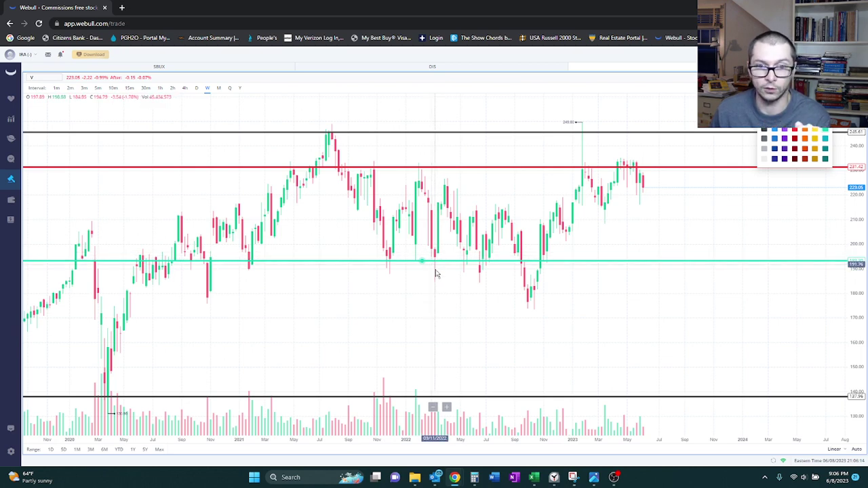
scroll(436, 292, "up", 3)
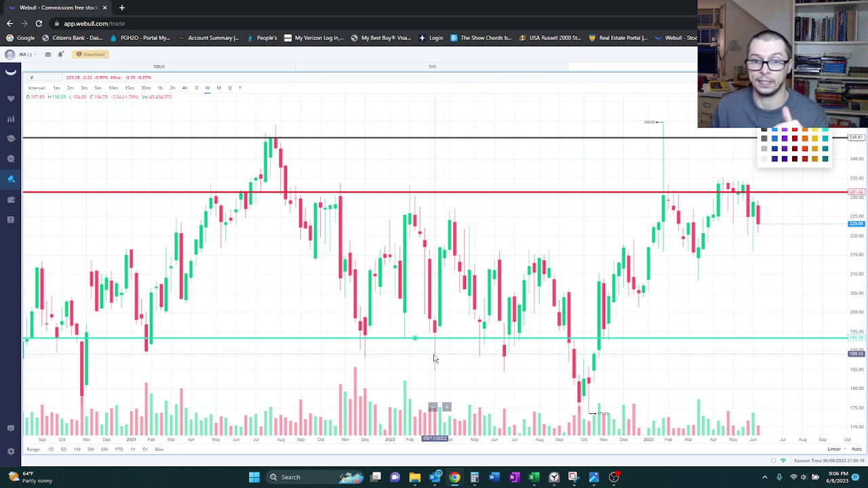
left_click_drag(437, 338, 438, 334)
left_click_drag(515, 342, 502, 349)
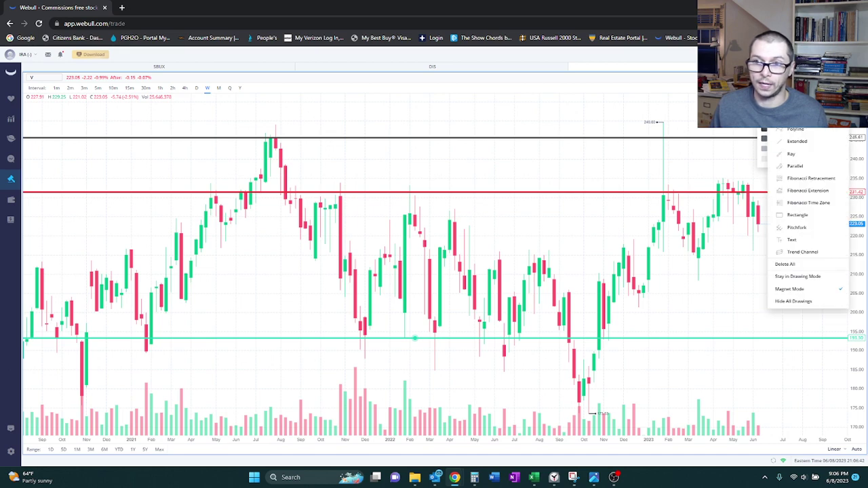
left_click(567, 404)
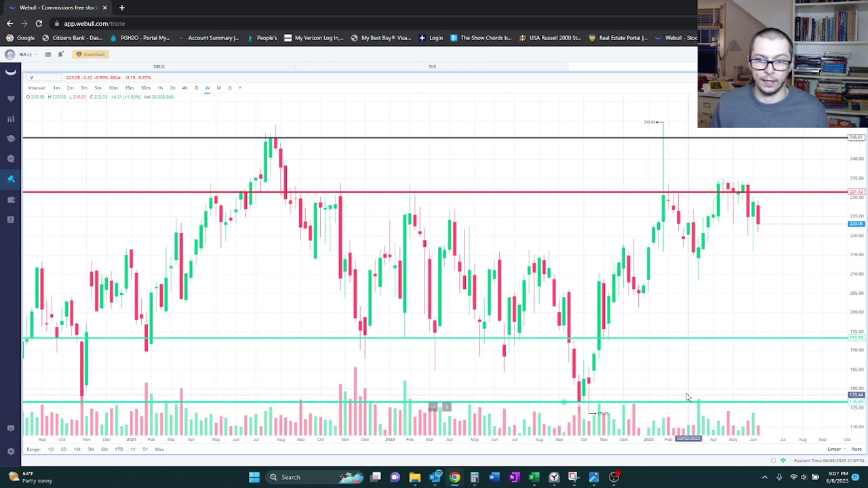
Step: Draw a horizontal line at about 214.06 on the weekly V chart, midway between the red and upper green lines, and colour it blue
scroll(676, 392, "down", 1)
scroll(676, 392, "down", 2)
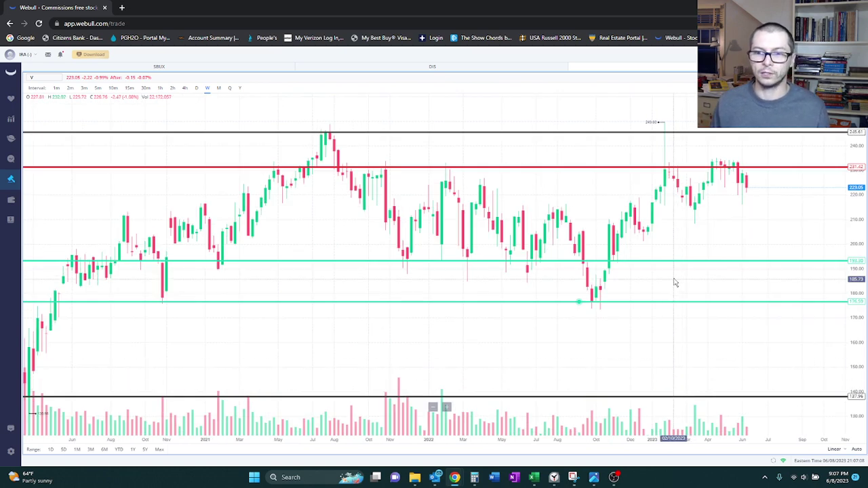
left_click_drag(694, 249, 588, 308)
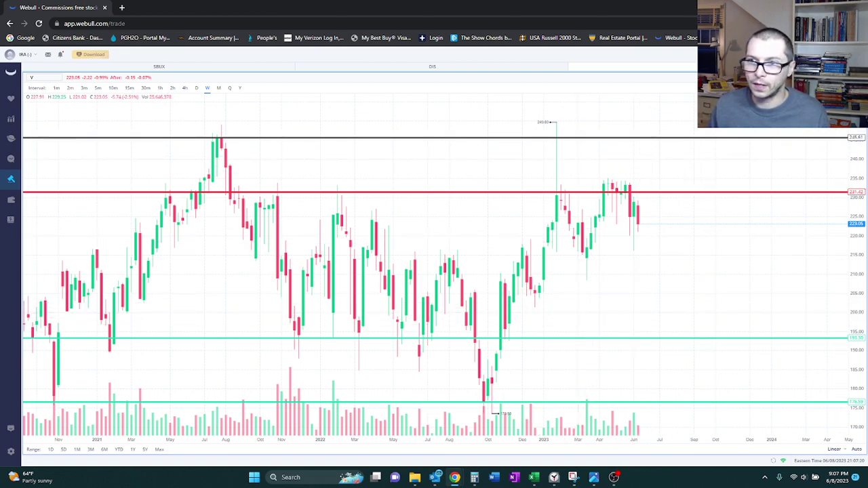
right_click(848, 132)
left_click(807, 140)
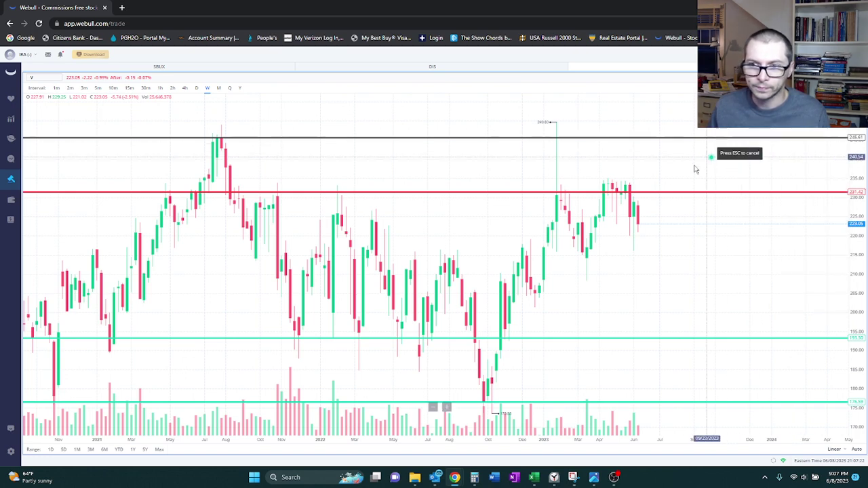
left_click(485, 260)
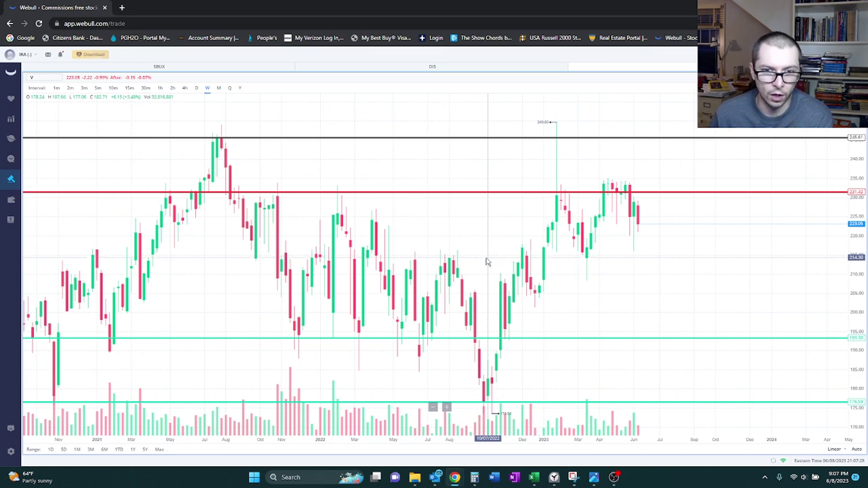
left_click_drag(486, 261, 486, 259)
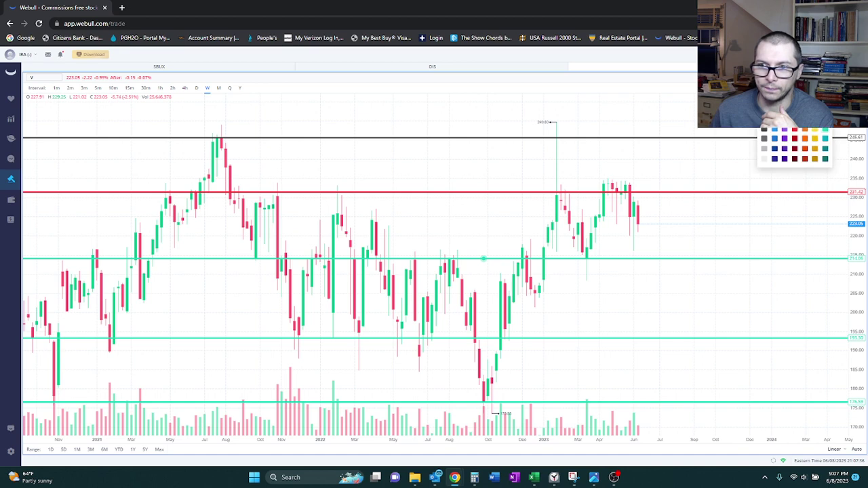
left_click(775, 139)
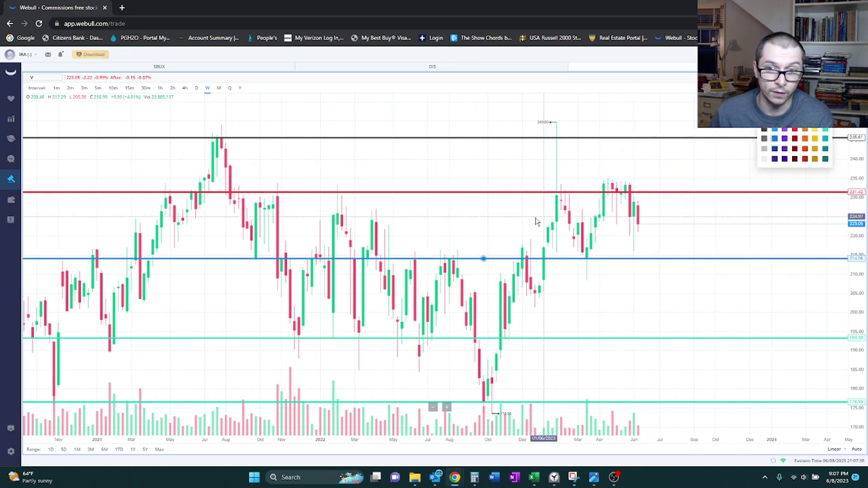
Step: Examine how the price turns around the blue horizontal line from late 2020 through the March 2023 low
left_click_drag(538, 224, 570, 226)
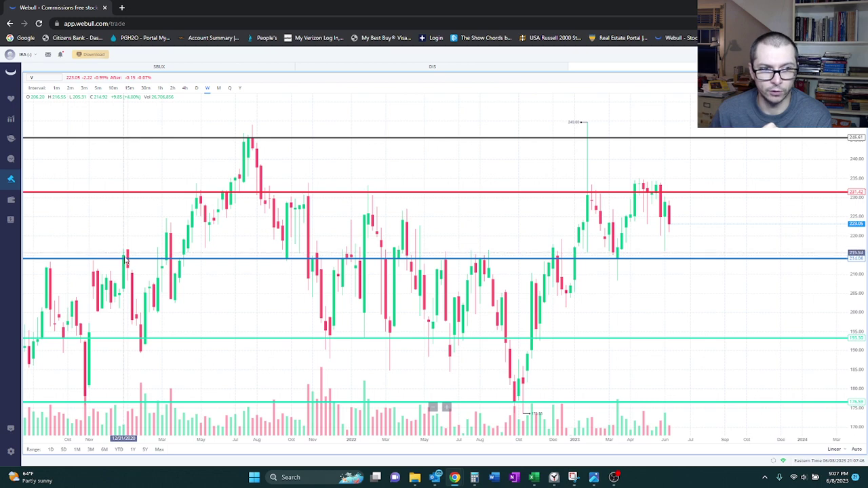
left_click_drag(126, 260, 316, 264)
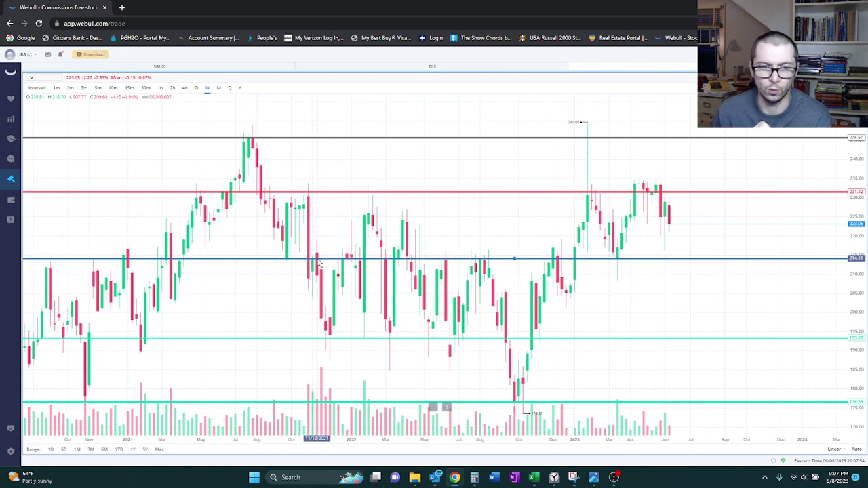
left_click_drag(321, 263, 553, 265)
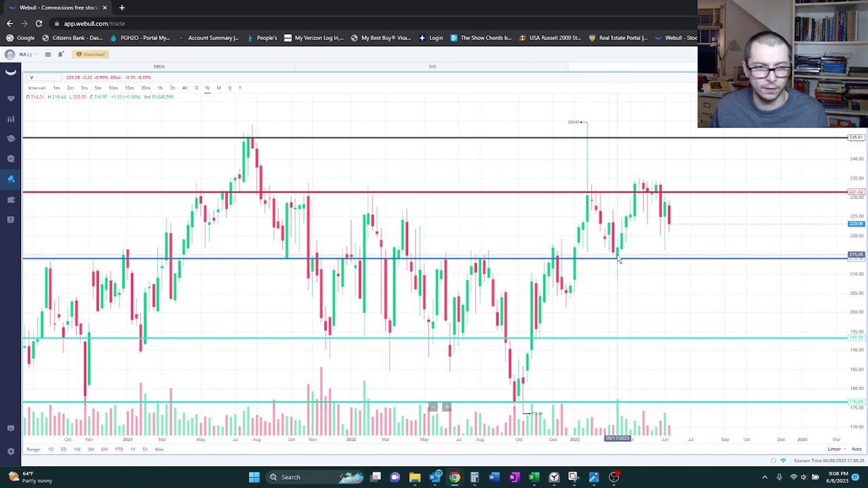
left_click_drag(617, 261, 618, 260)
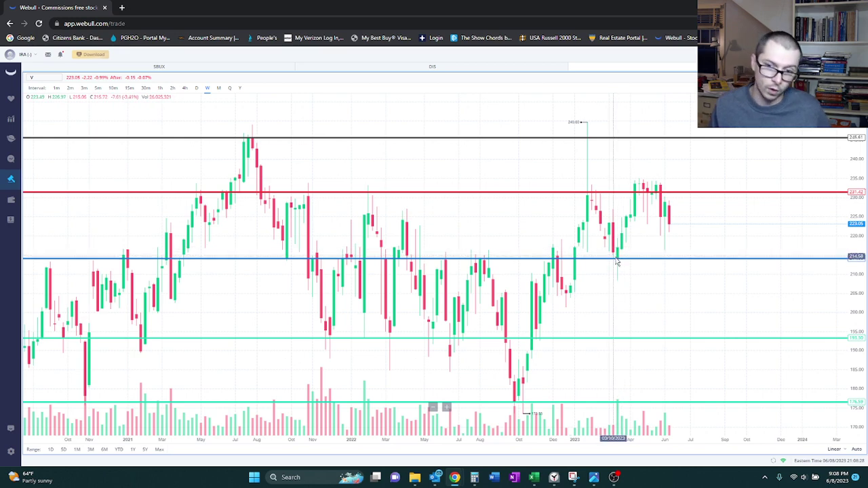
left_click_drag(617, 260, 623, 265)
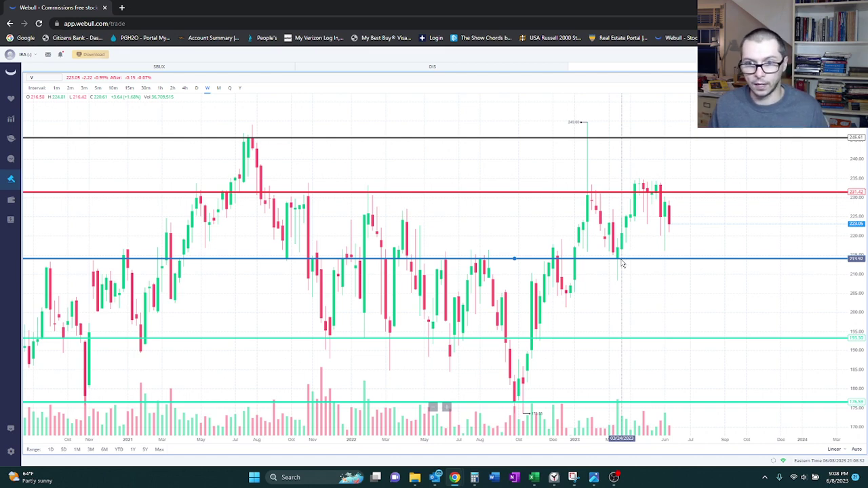
left_click_drag(623, 265, 623, 266)
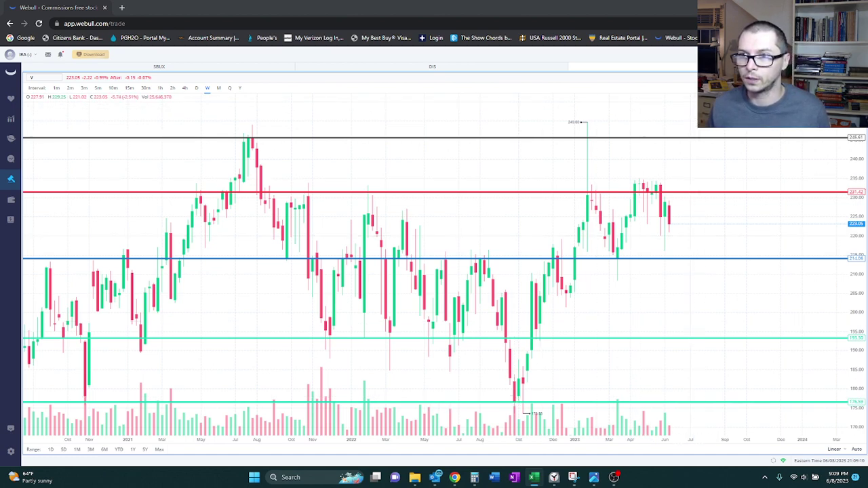
Step: Draw a blue rising trend line from the autumn 2022 low at about 176.59 past the March 2023 low to about 243
left_click(797, 141)
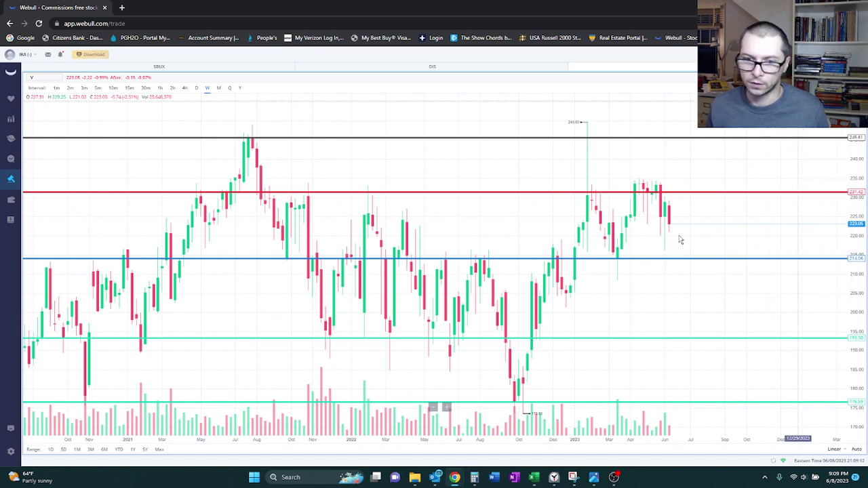
left_click(516, 400)
left_click_drag(658, 184, 708, 149)
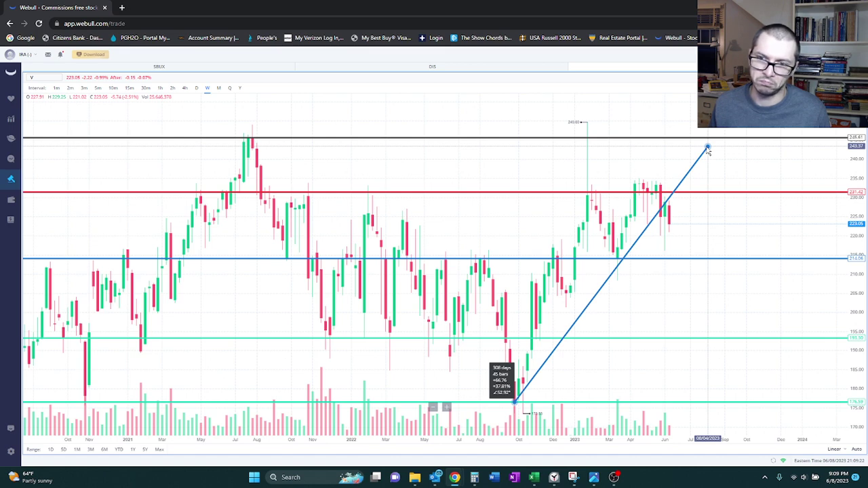
left_click_drag(708, 151, 706, 149)
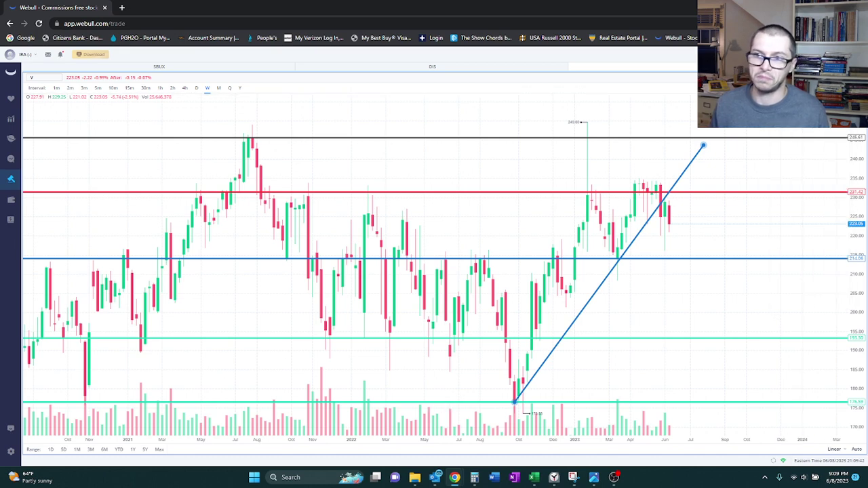
Step: Draw a second blue rising line roughly parallel to the first, from October 2022 along the late-2022 and early-2023 peaks, forming a channel
left_click(797, 141)
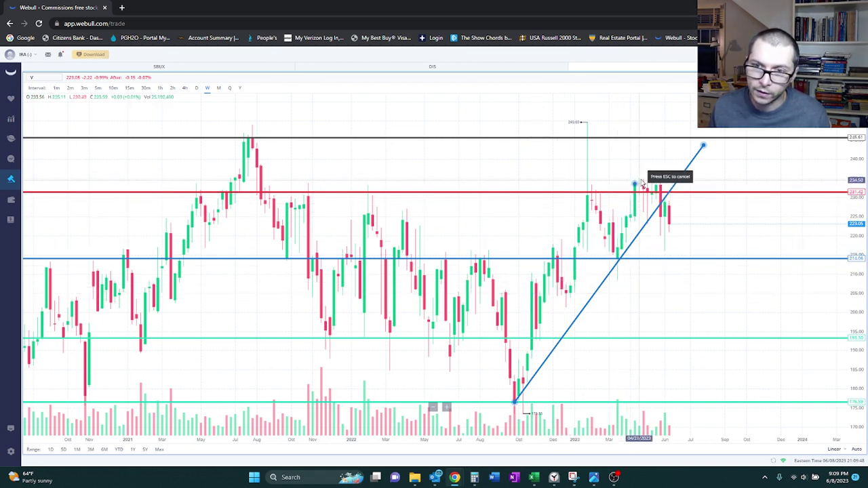
left_click(523, 292)
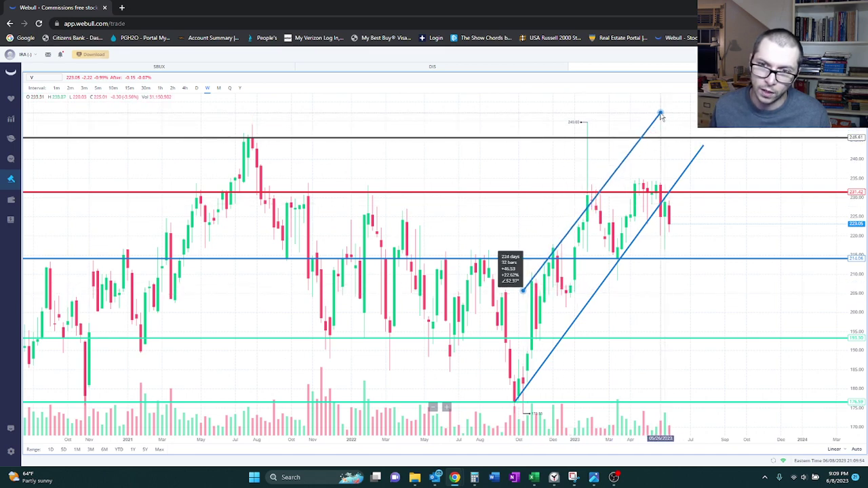
left_click(661, 111)
mouse_move(663, 115)
left_mouse_down()
mouse_move(686, 95)
mouse_move(682, 107)
mouse_move(668, 107)
left_mouse_up()
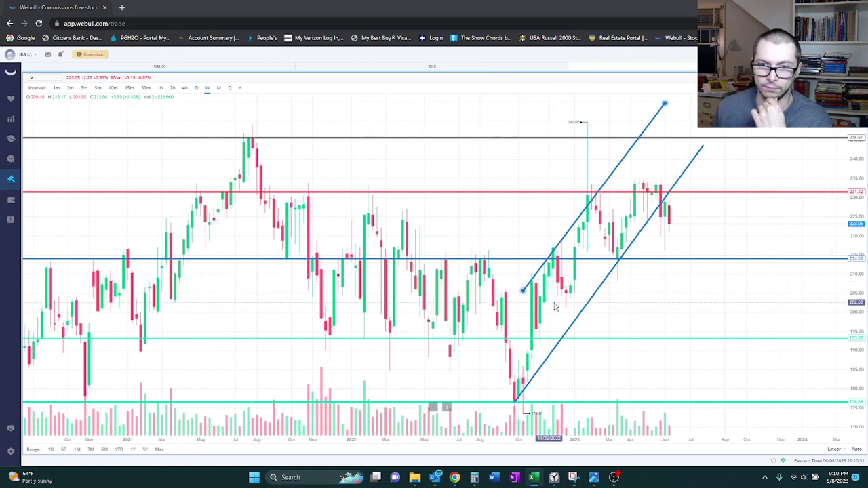
Step: Review the latest V candles against the rising channel and the horizontal support and resistance levels
left_click_drag(645, 344, 645, 339)
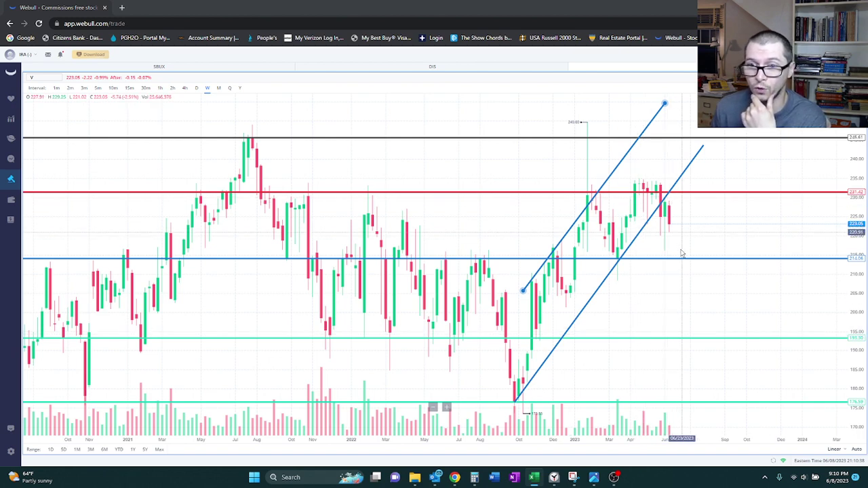
left_click_drag(682, 264, 677, 259)
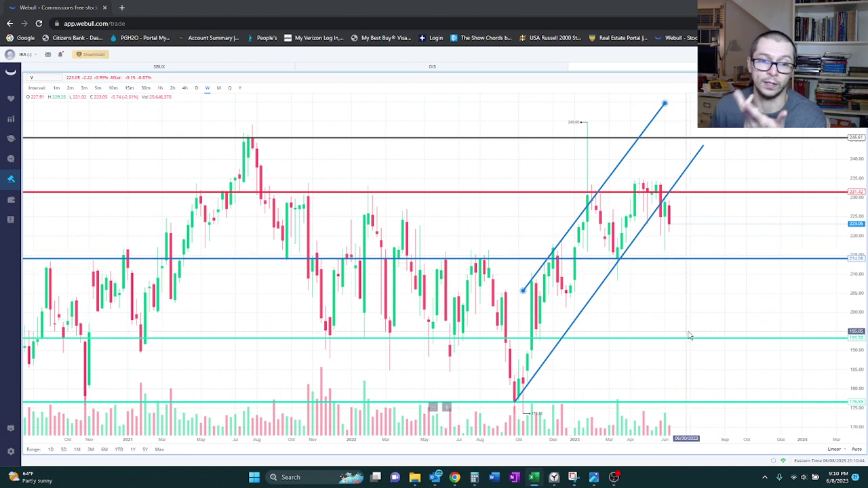
left_click_drag(686, 327, 681, 327)
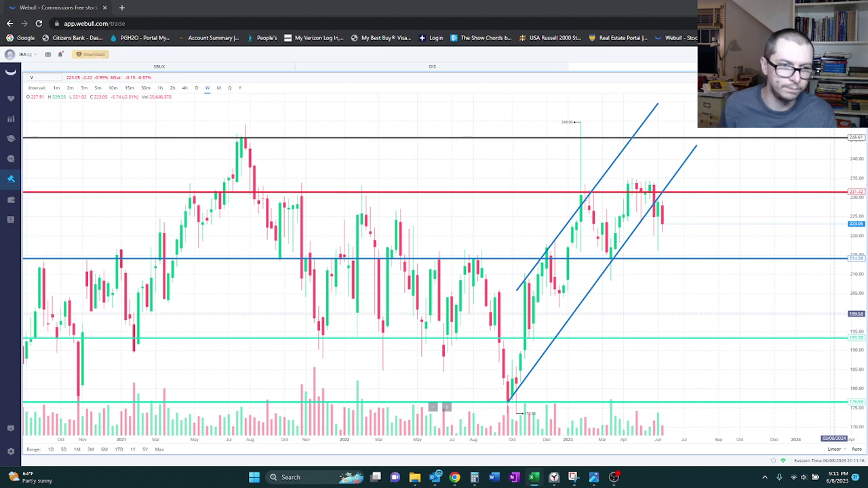
left_click_drag(232, 283, 312, 284)
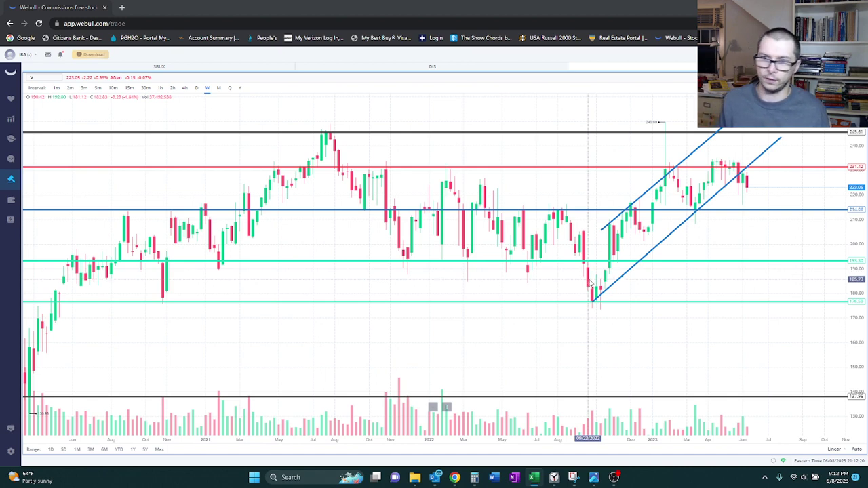
Step: Examine V's 2023 candles where they meet the red 231.42 resistance line and the lower edge of the rising channel
left_click(337, 166)
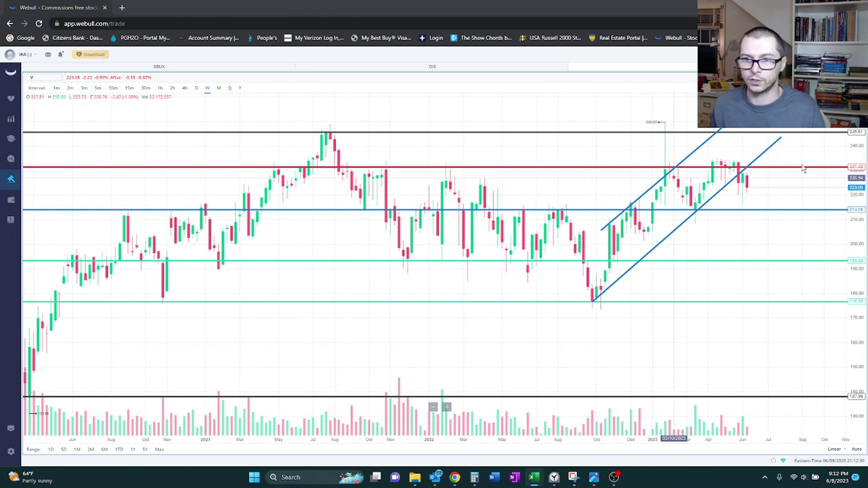
scroll(742, 176, "up", 3)
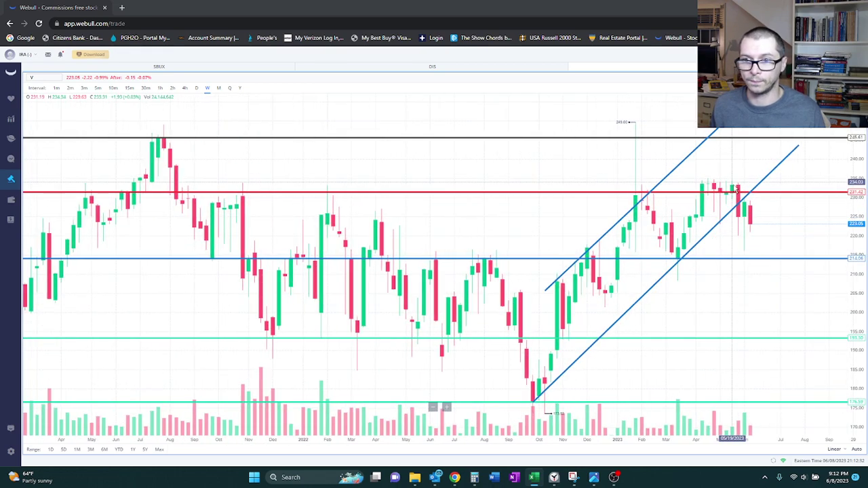
left_click_drag(728, 193, 707, 197)
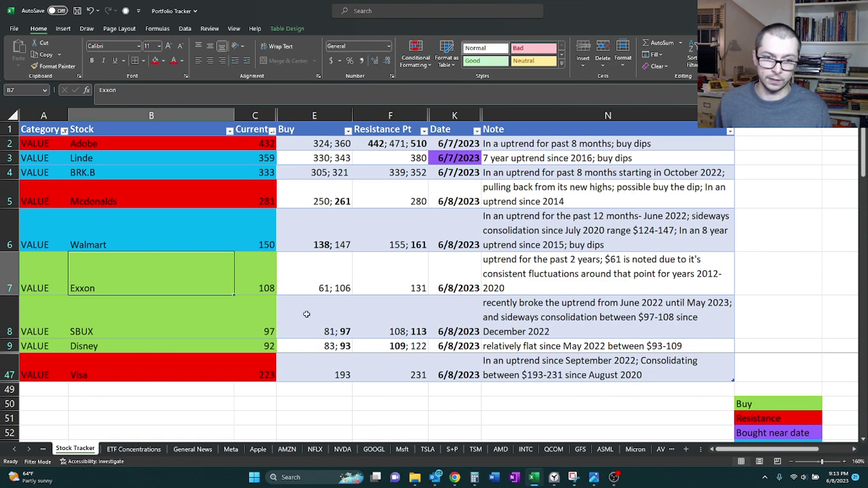
Step: Review the Visa row in the Excel portfolio tracker, from its category and price levels through to its note
left_click(372, 405)
left_click_drag(38, 378, 566, 372)
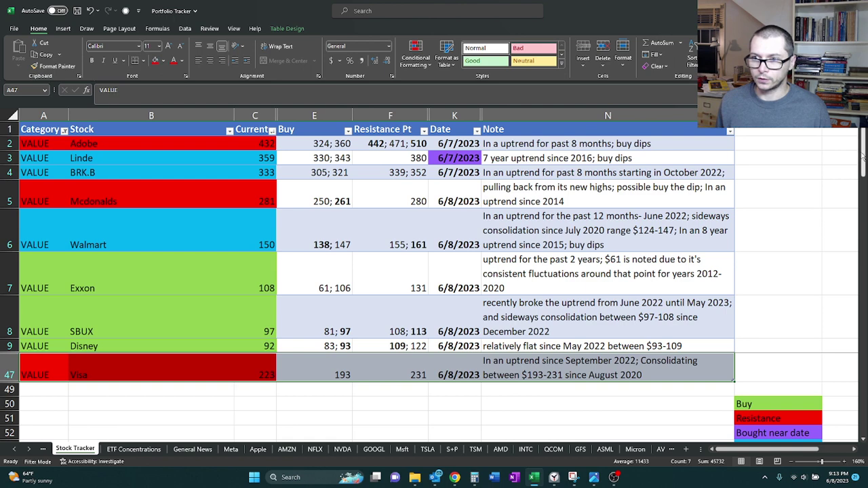
left_click_drag(863, 160, 862, 153)
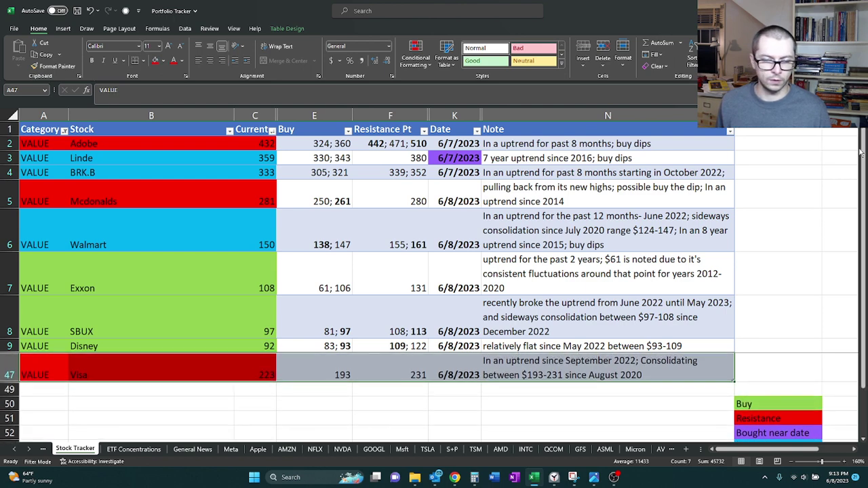
left_click(644, 388)
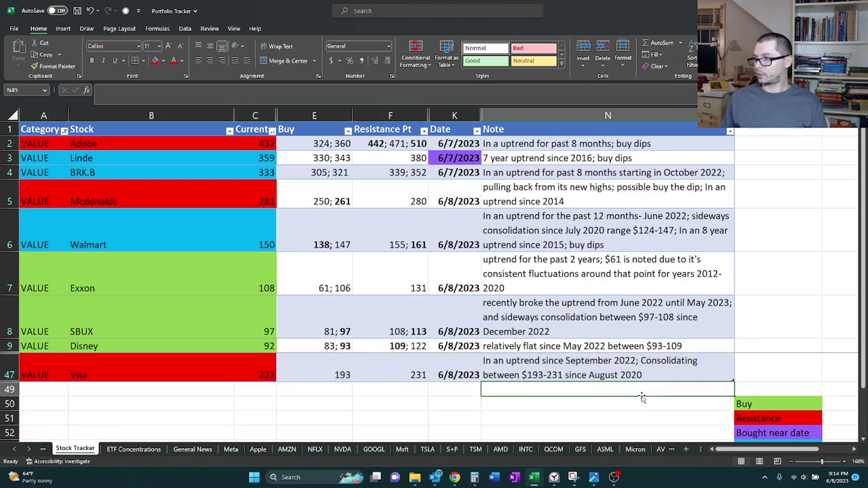